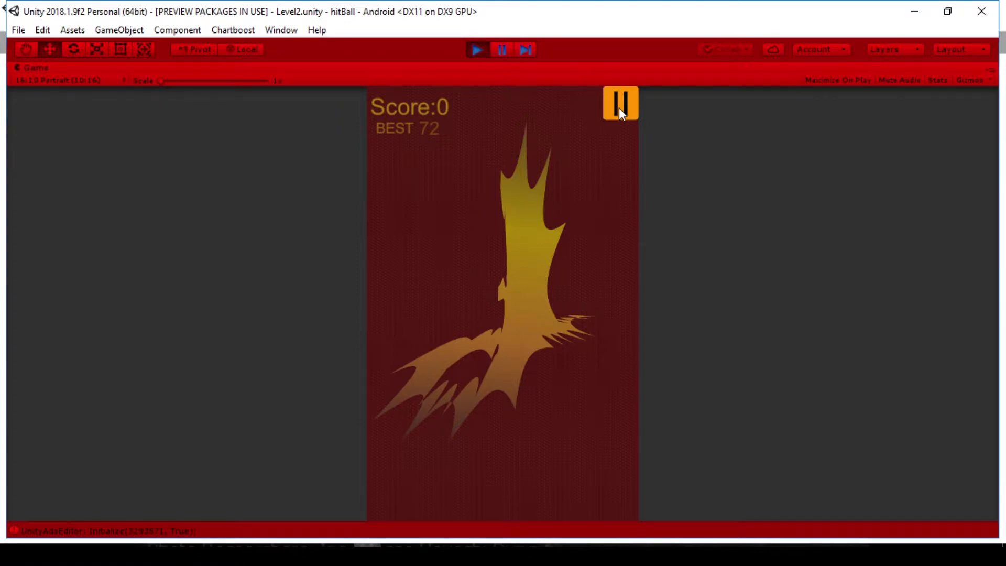
Step: Pause the running hitBall and space survival games to demonstrate their in-game pause controls
{"action": "left_click", "coordinate": [620, 103]}
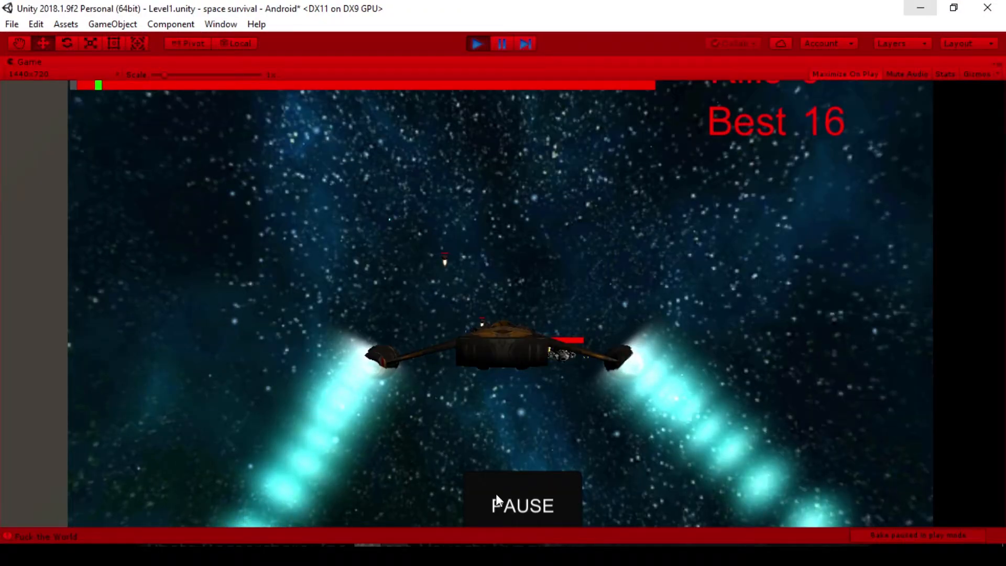
{"action": "left_click", "coordinate": [496, 495]}
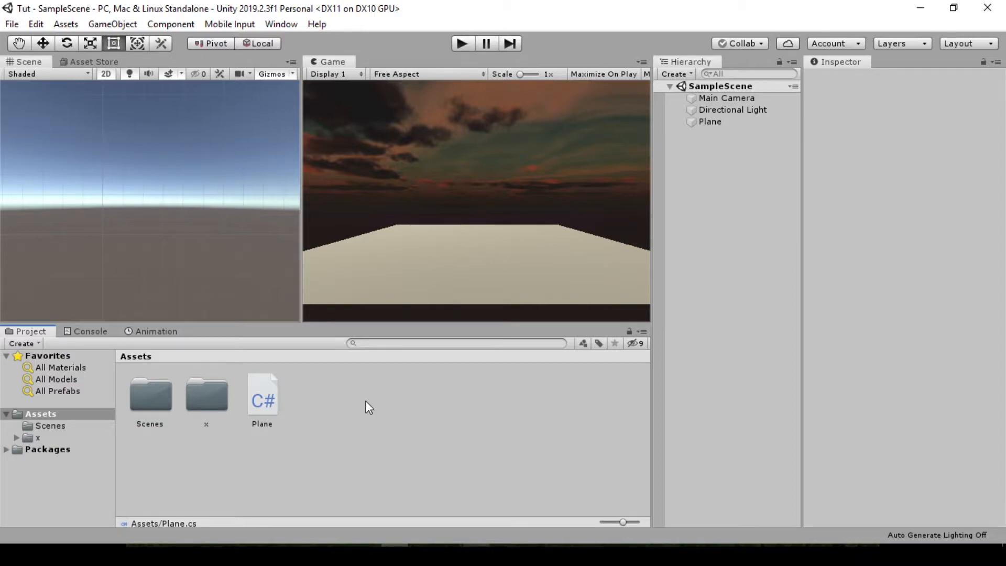
Step: Switch to Photoshop and examine the layers of the pauplay.psd and menu.psd artwork
{"action": "key", "text": "alt+Tab"}
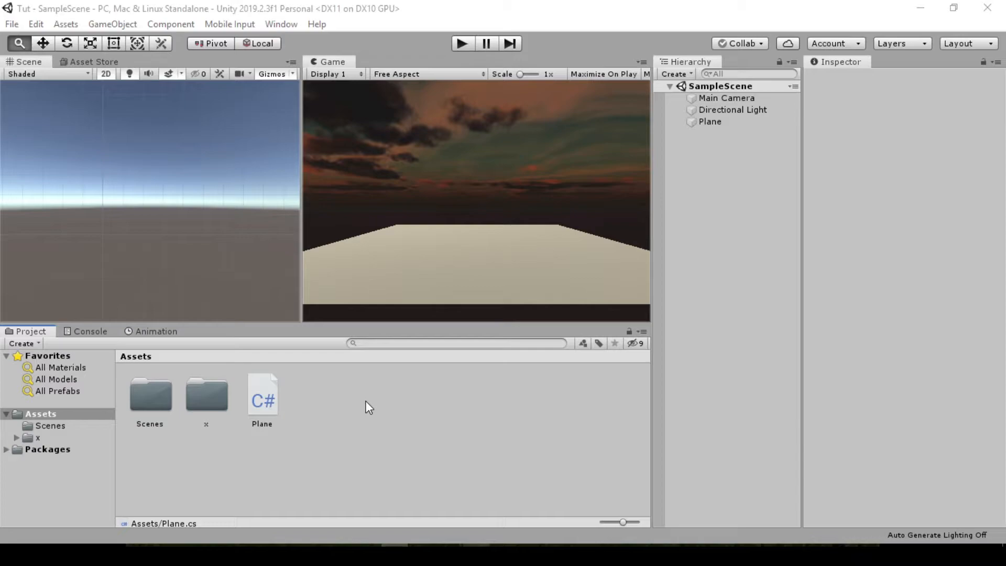
{"action": "key", "text": "alt+shift+Tab"}
{"action": "key", "text": "alt+shift+Tab"}
{"action": "key", "text": "alt+shift+Tab"}
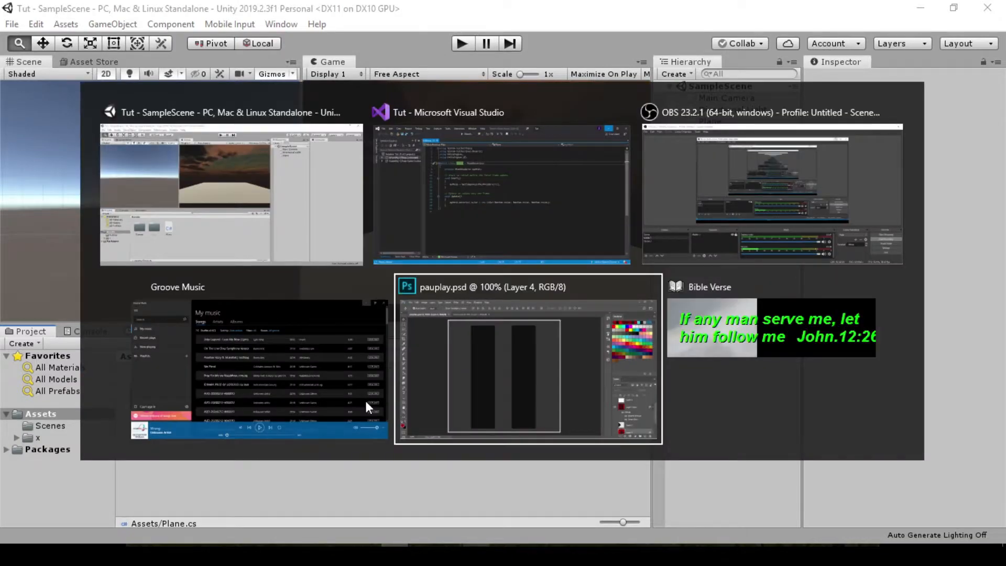
{"action": "key", "text": "alt+Tab"}
{"action": "key", "text": "alt+Tab"}
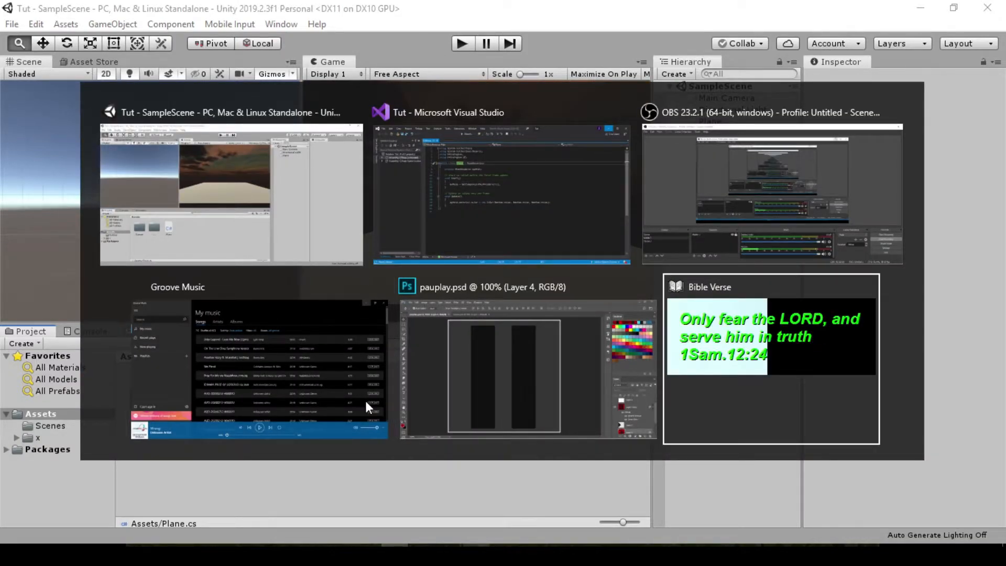
{"action": "key", "text": "alt+shift+Tab"}
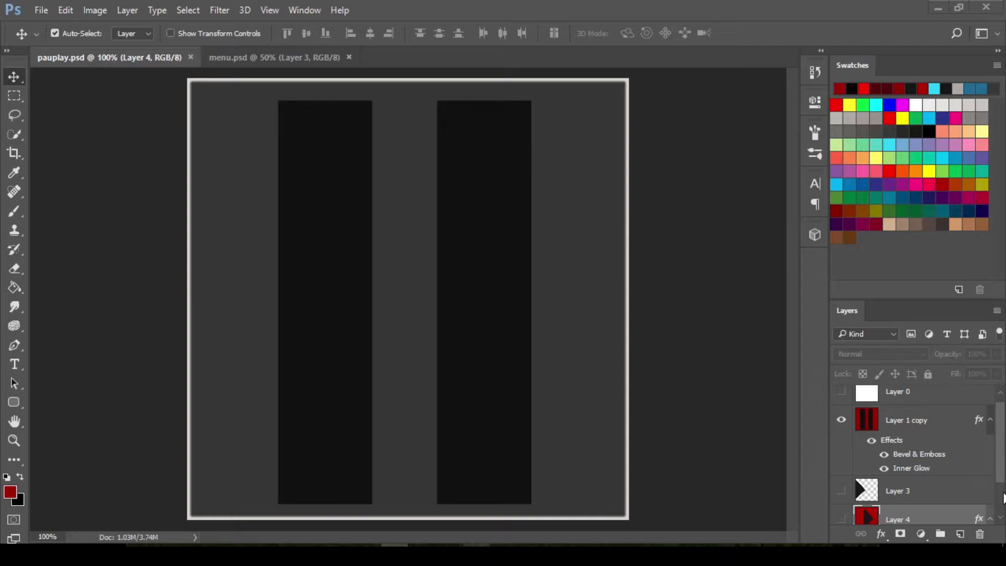
{"action": "scroll", "coordinate": [942, 511], "scroll_direction": "down", "scroll_amount": 2}
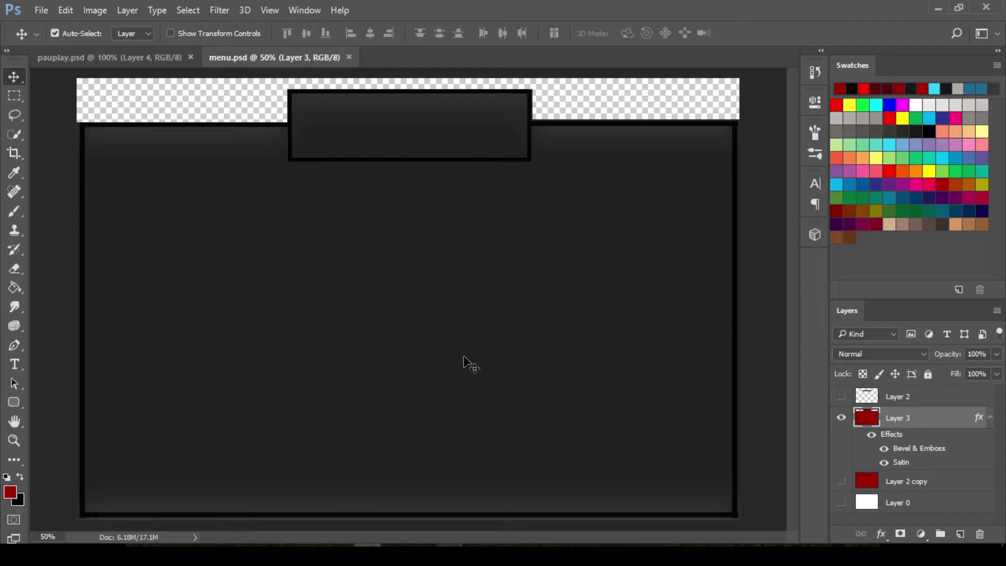
Step: Switch back to Unity and import the menu and pauplay Photoshop files from the Desktop folder into the project's Assets folder
{"action": "key", "text": "alt+shift+Tab"}
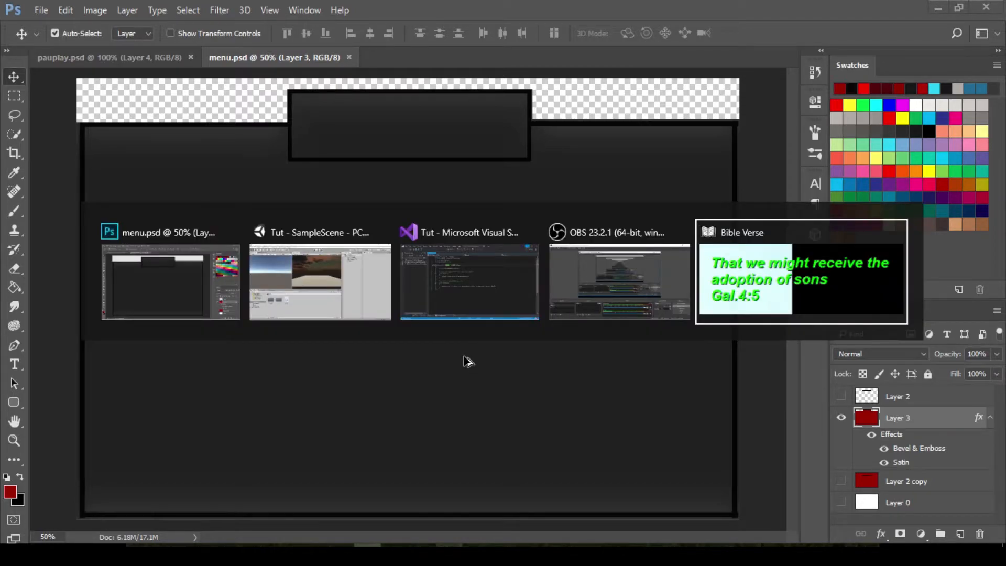
{"action": "key", "text": "alt+shift+Tab"}
{"action": "key", "text": "alt+shift+Tab"}
{"action": "key", "text": "alt+shift+Tab"}
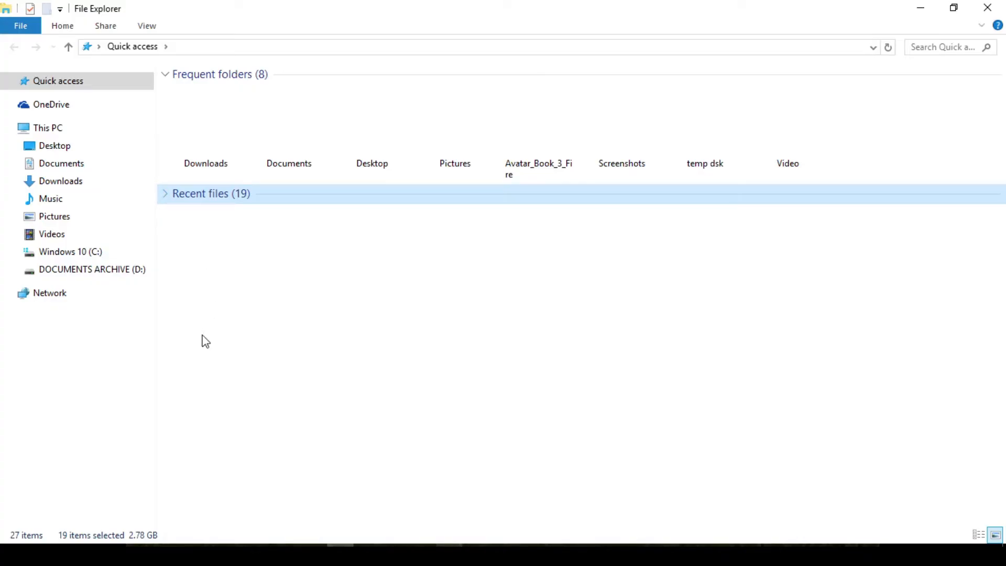
{"action": "left_click", "coordinate": [83, 149]}
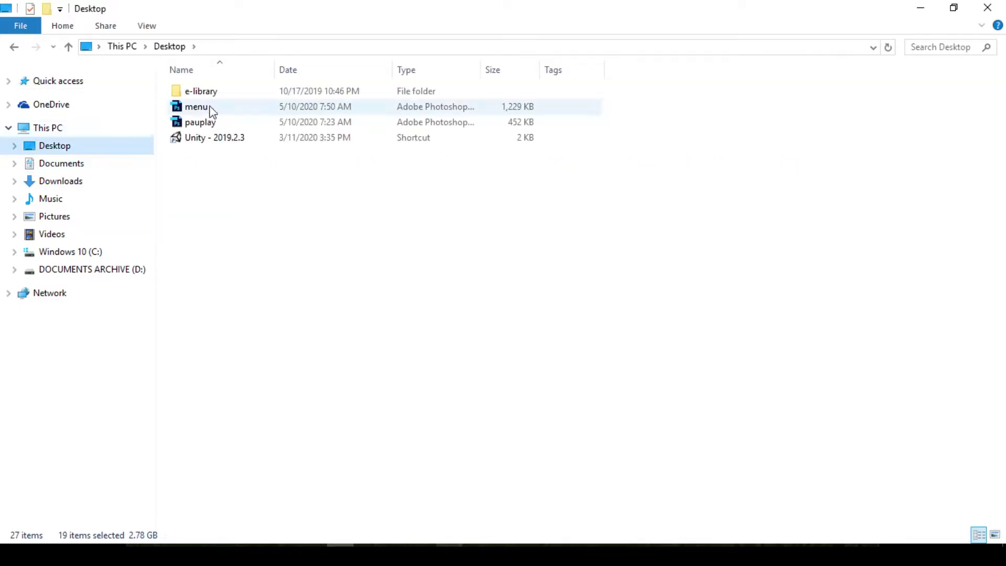
{"action": "left_click", "coordinate": [946, 8]}
{"action": "left_click", "coordinate": [749, 155]}
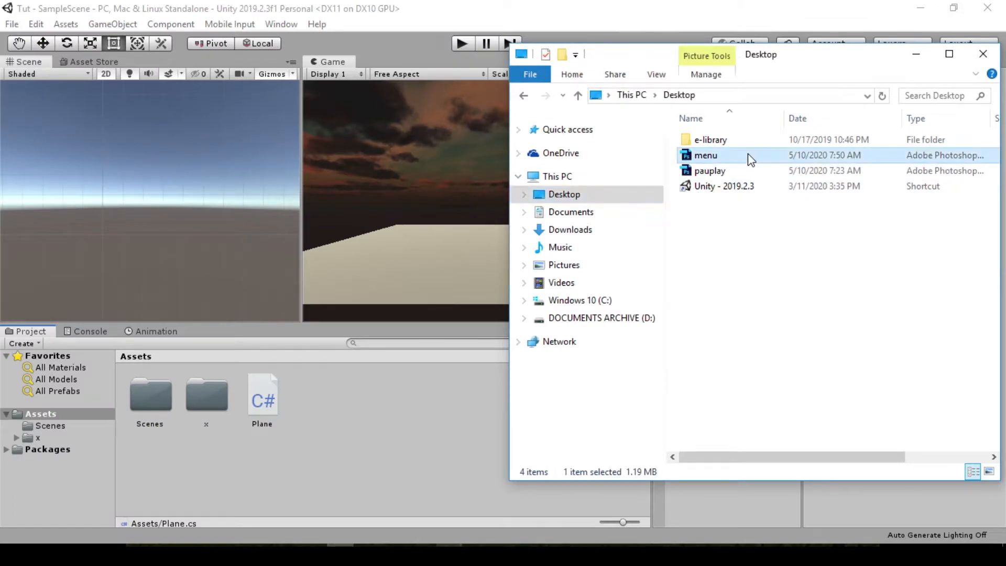
{"action": "key", "text": "shift+Down"}
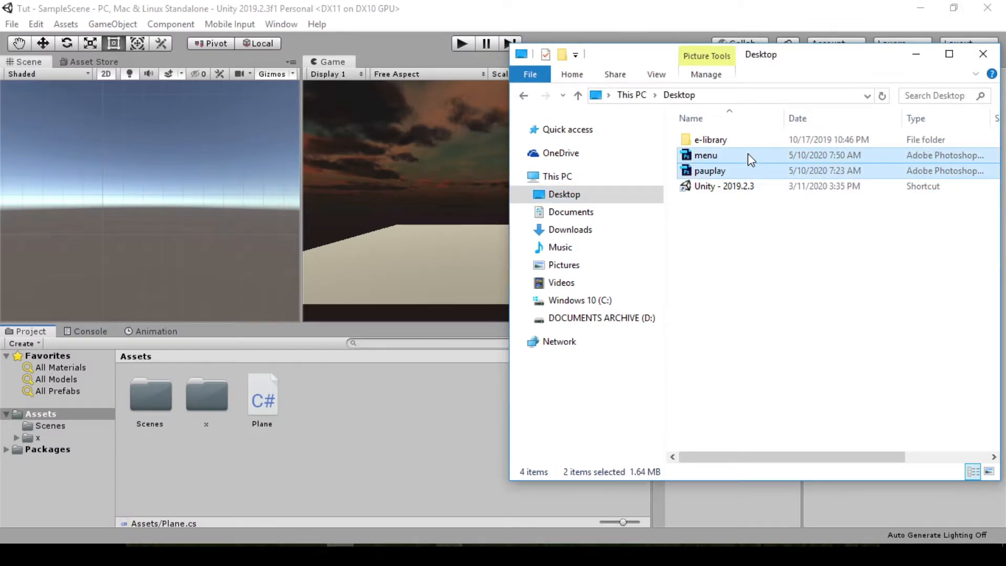
{"action": "left_click_drag", "start_coordinate": [327, 396], "coordinate": [349, 401]}
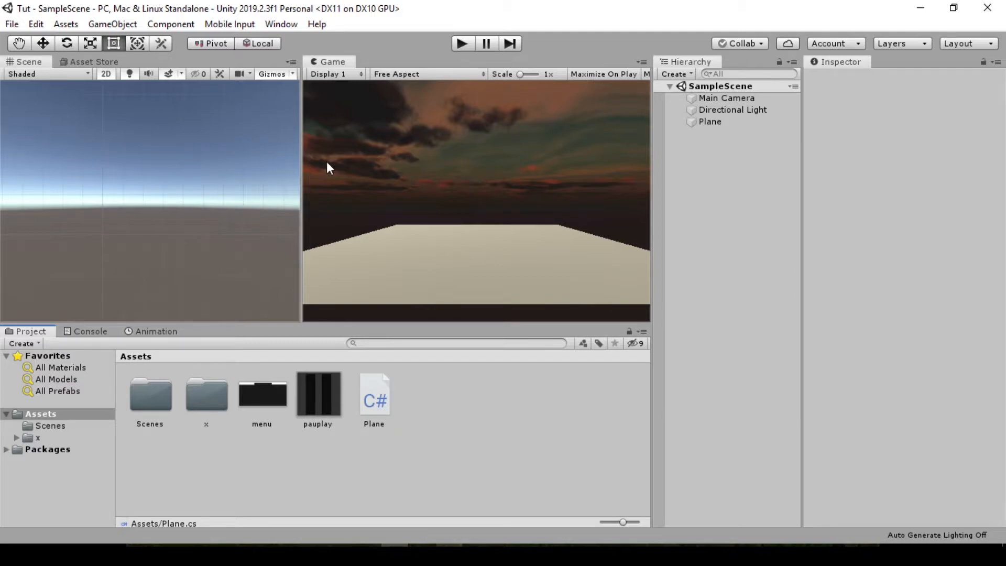
Step: Widen the Scene view slightly and turn off its 2D mode to show the scene in perspective
{"action": "left_click_drag", "start_coordinate": [304, 170], "coordinate": [323, 170]}
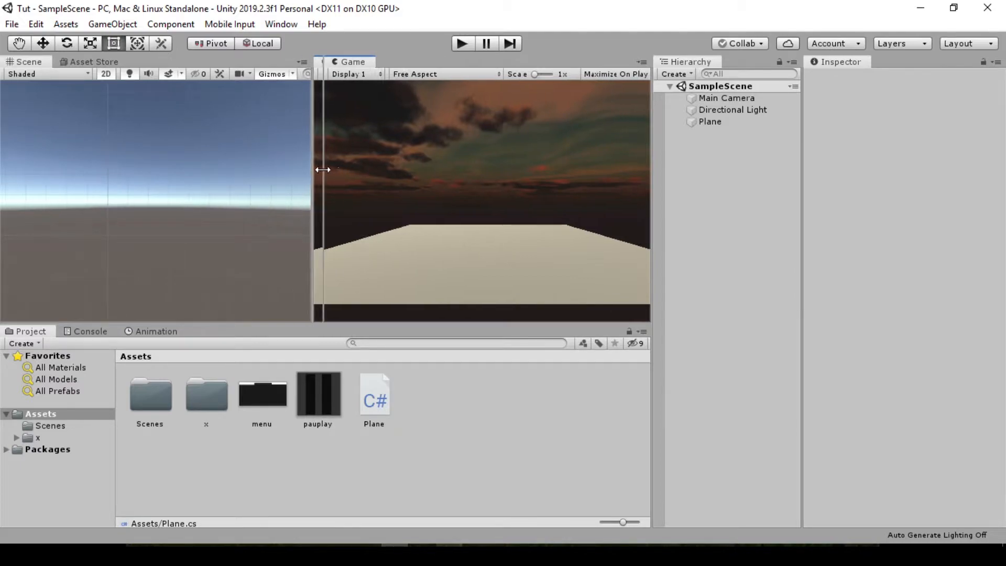
{"action": "left_click", "coordinate": [106, 77]}
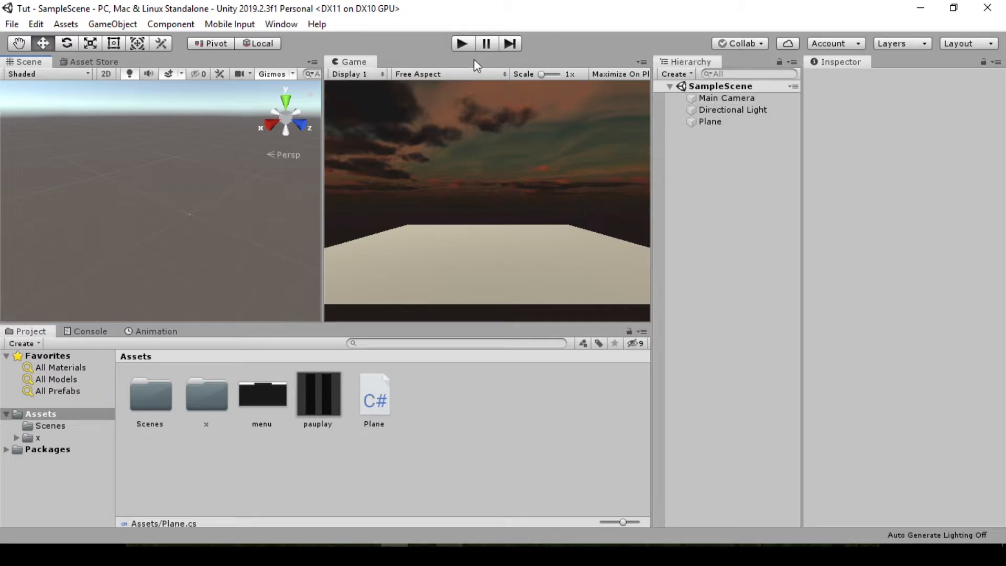
Step: Play-test the scene, and examine the Plane object's components and its script in Visual Studio
{"action": "left_click", "coordinate": [461, 43]}
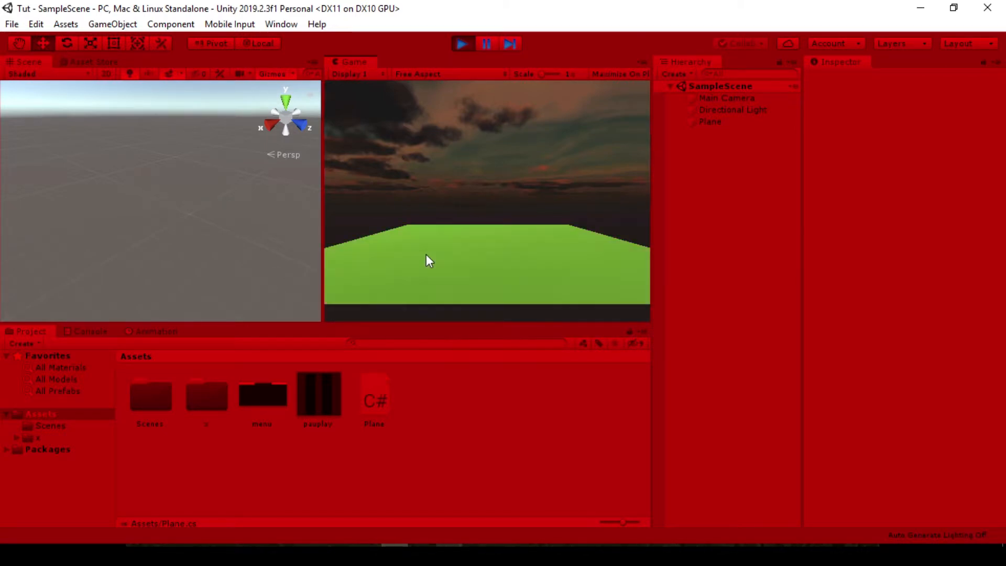
{"action": "left_click", "coordinate": [458, 44]}
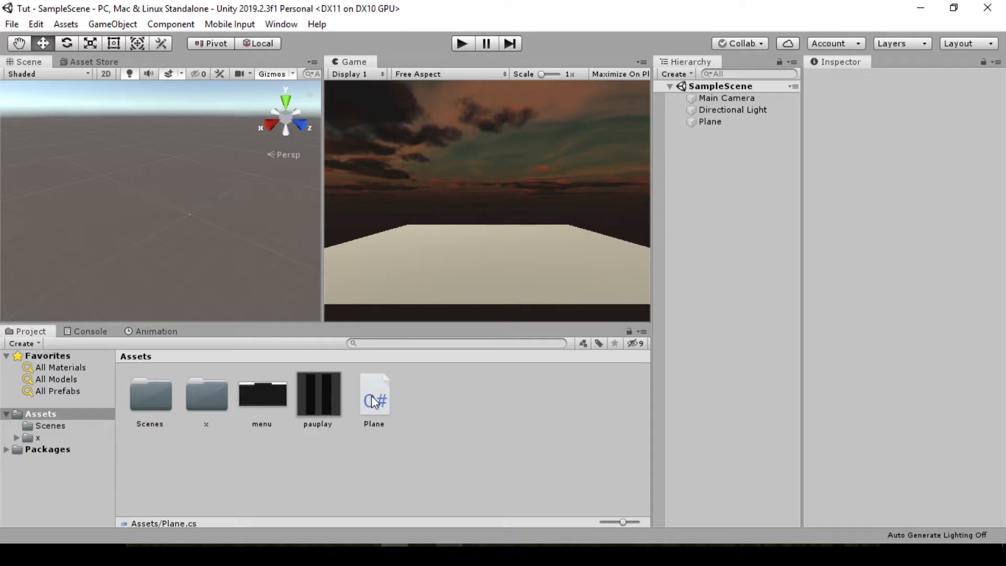
{"action": "left_click", "coordinate": [726, 121]}
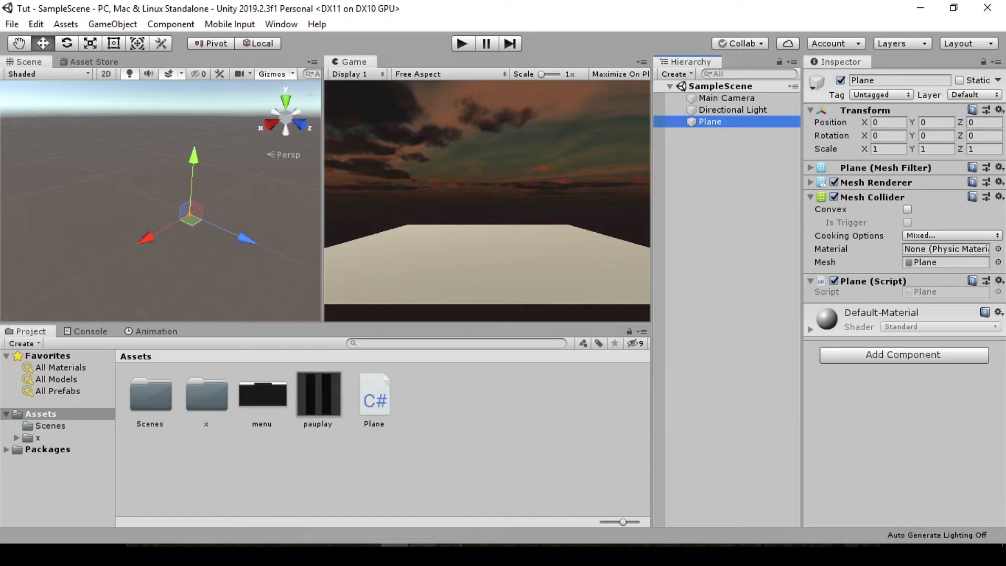
{"action": "left_click", "coordinate": [422, 555]}
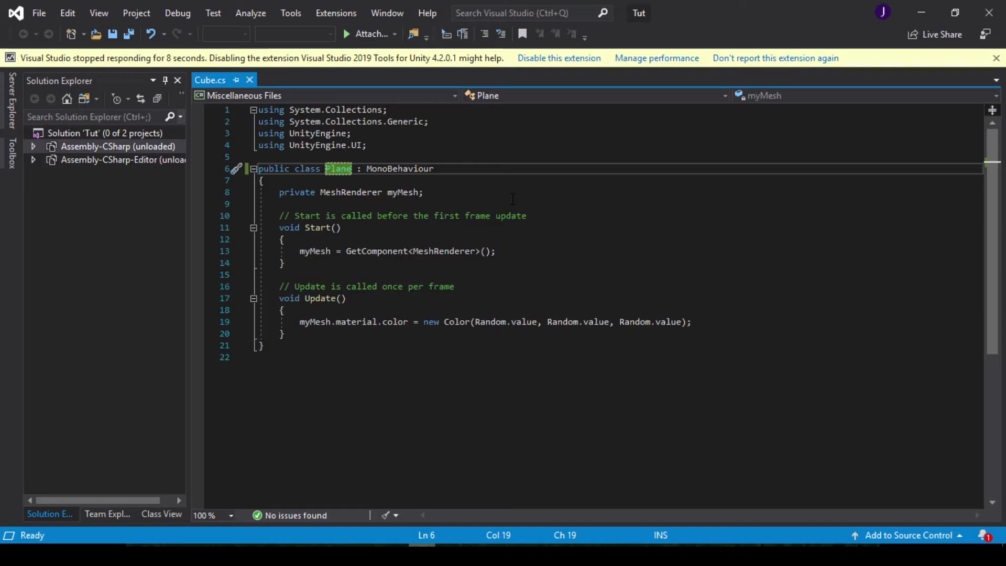
{"action": "left_click", "coordinate": [995, 58]}
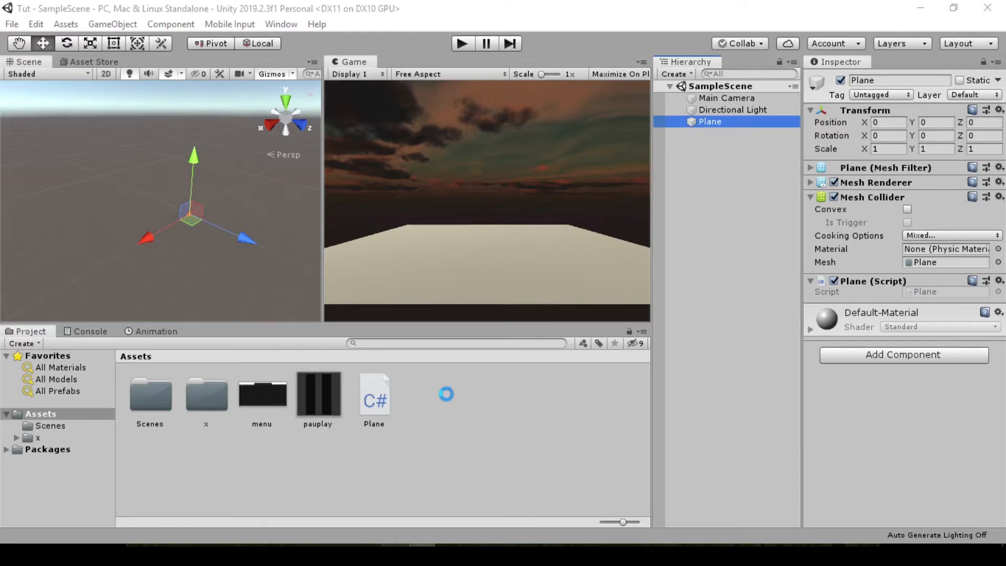
Step: Set the pauplay image's texture type to Sprite (2D and UI) and apply the import settings
{"action": "left_click", "coordinate": [328, 395]}
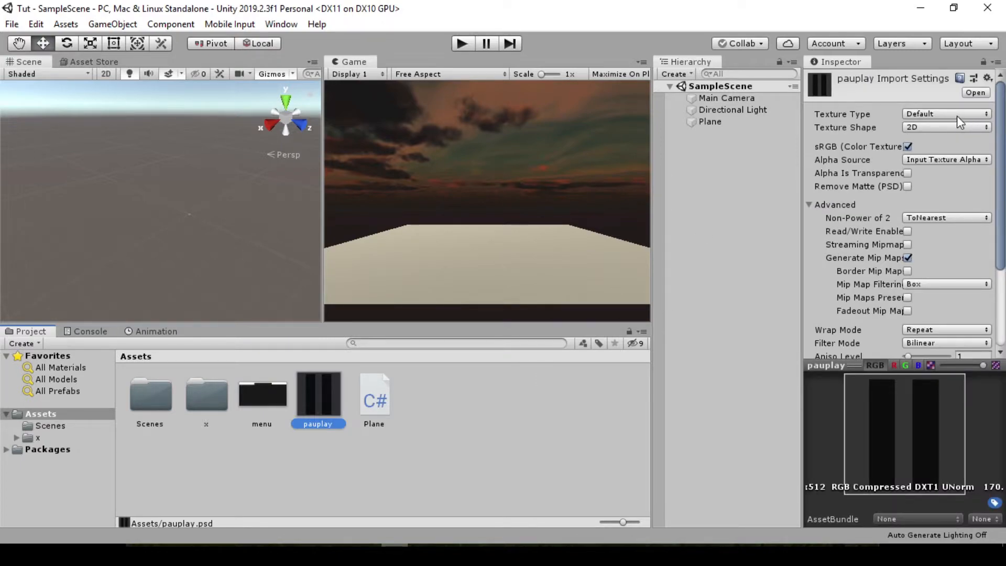
{"action": "left_click", "coordinate": [924, 114]}
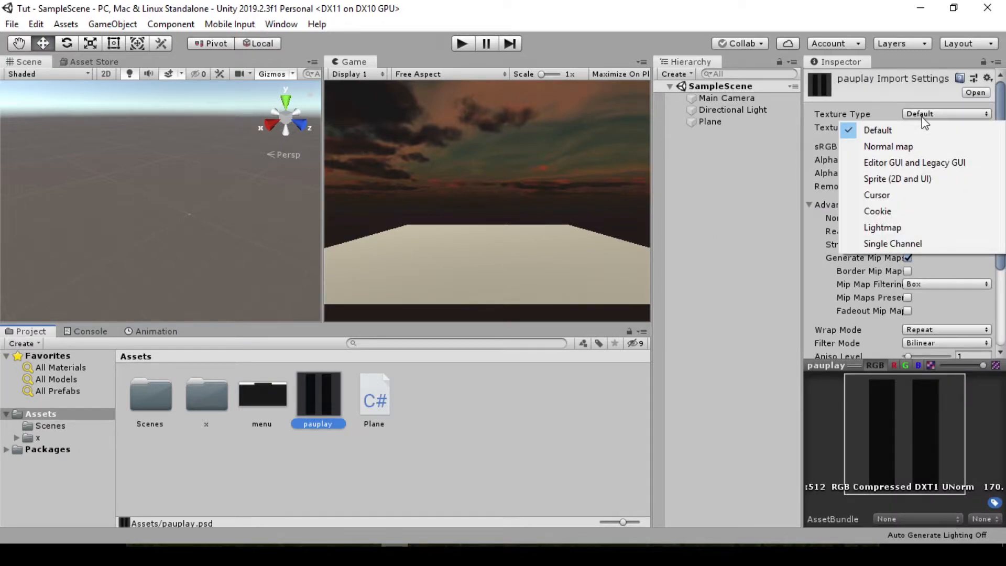
{"action": "left_click", "coordinate": [897, 179]}
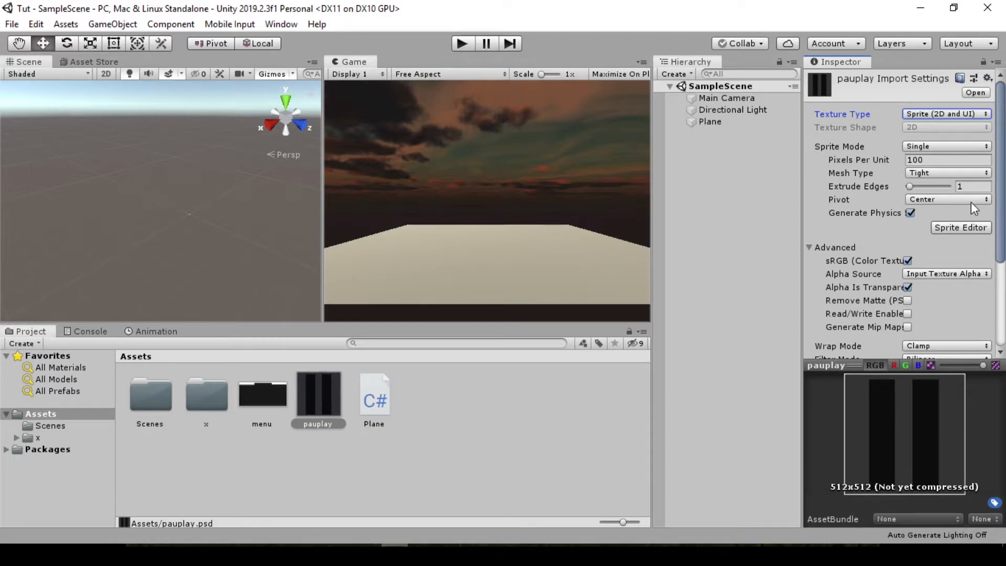
{"action": "left_click_drag", "start_coordinate": [1000, 226], "coordinate": [1002, 297]}
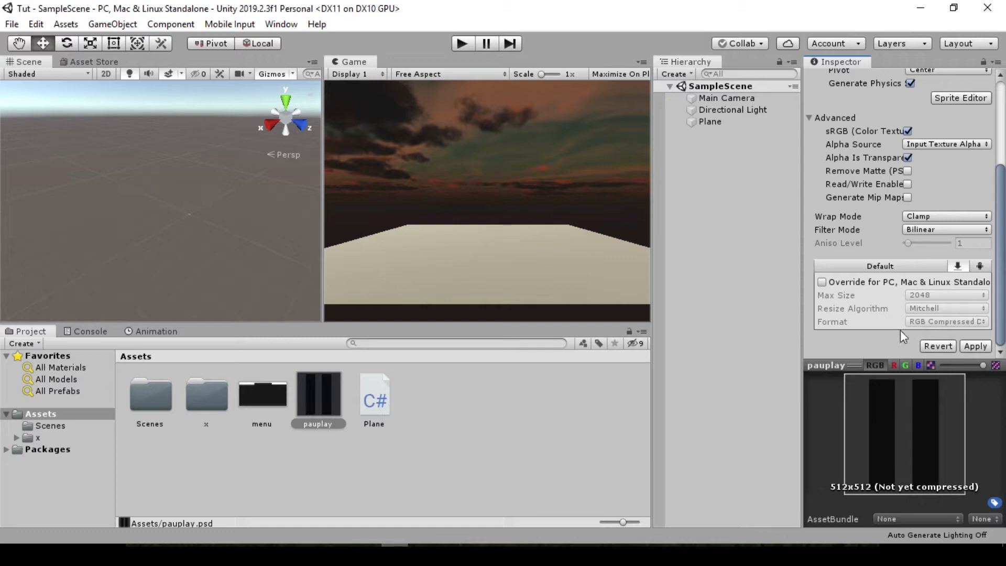
{"action": "left_click", "coordinate": [965, 345]}
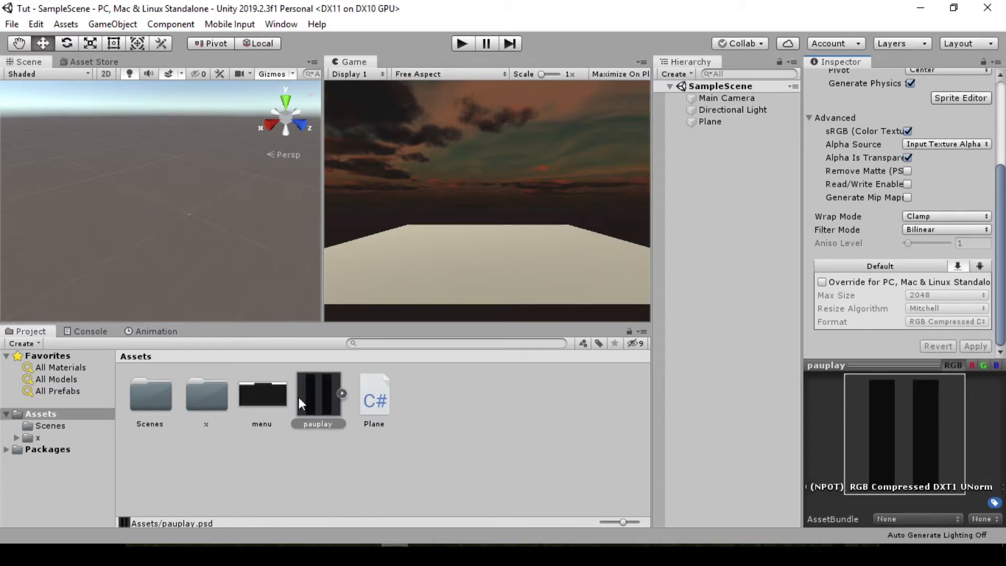
Step: Set the menu image's texture type to Sprite (2D and UI) and apply the import settings
{"action": "left_click", "coordinate": [266, 389]}
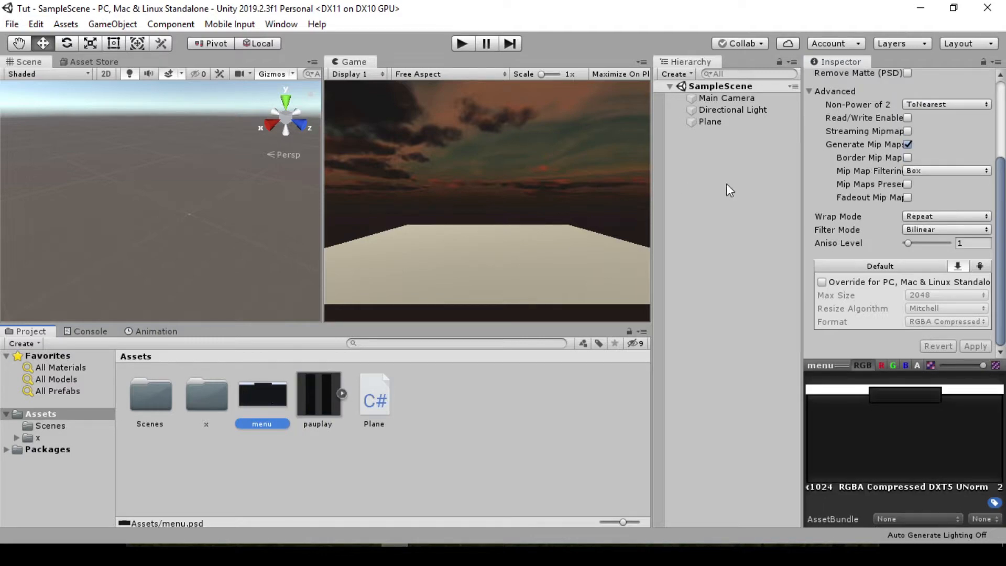
{"action": "scroll", "coordinate": [903, 157], "scroll_direction": "up", "scroll_amount": 5}
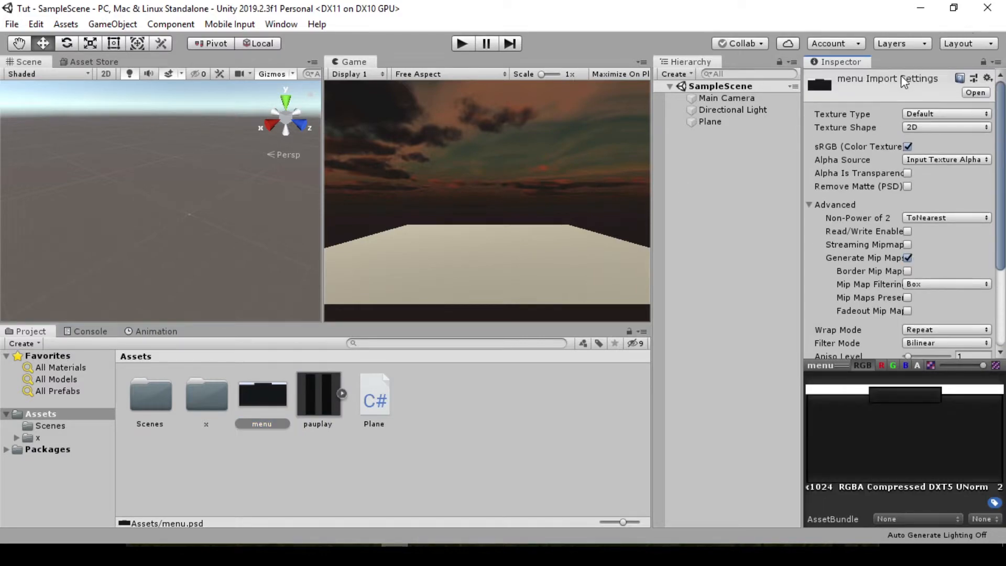
{"action": "left_click", "coordinate": [314, 395]}
{"action": "left_click", "coordinate": [264, 394]}
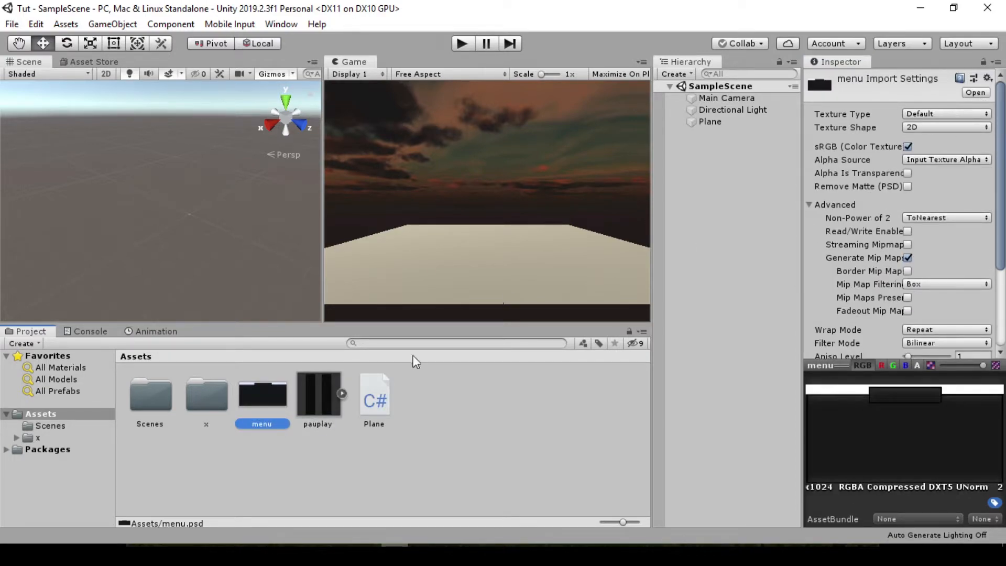
{"action": "left_click", "coordinate": [924, 114]}
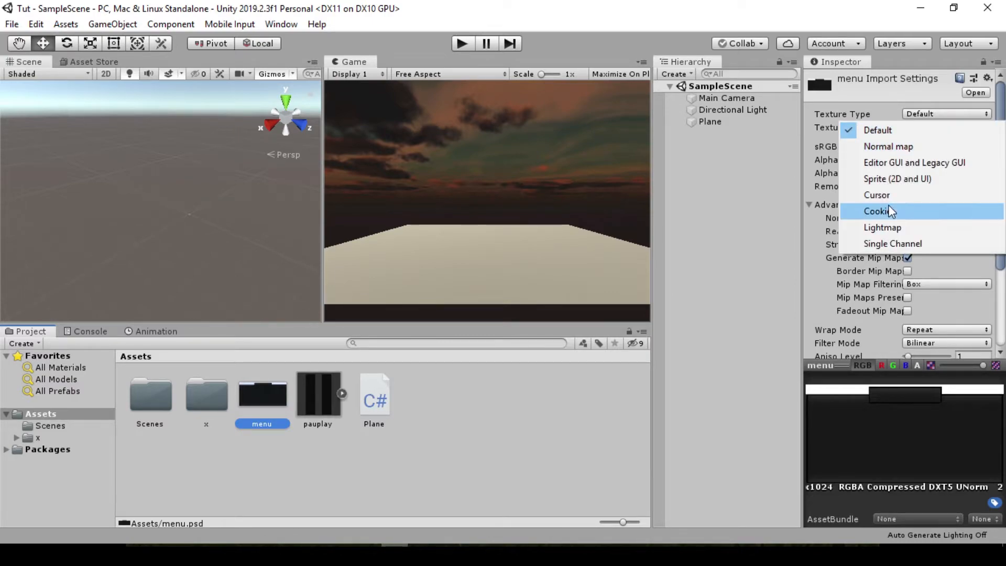
{"action": "left_click", "coordinate": [916, 179]}
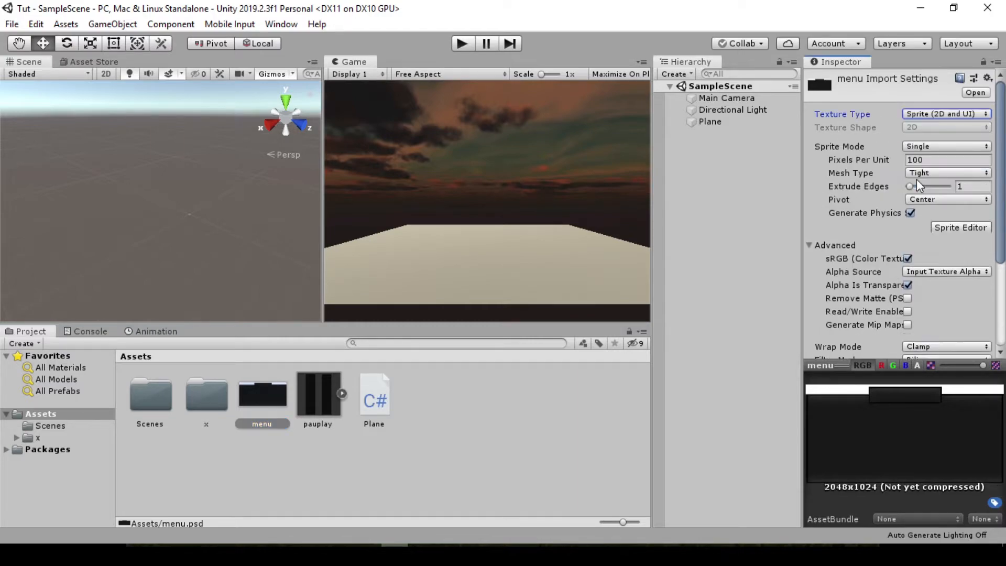
{"action": "scroll", "coordinate": [990, 282], "scroll_direction": "down", "scroll_amount": 5}
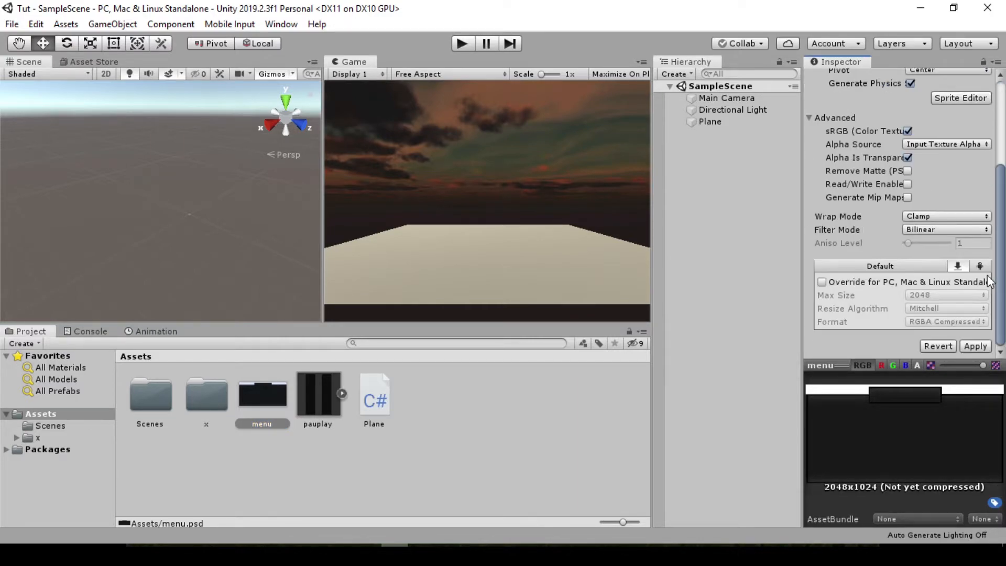
{"action": "left_click", "coordinate": [973, 346]}
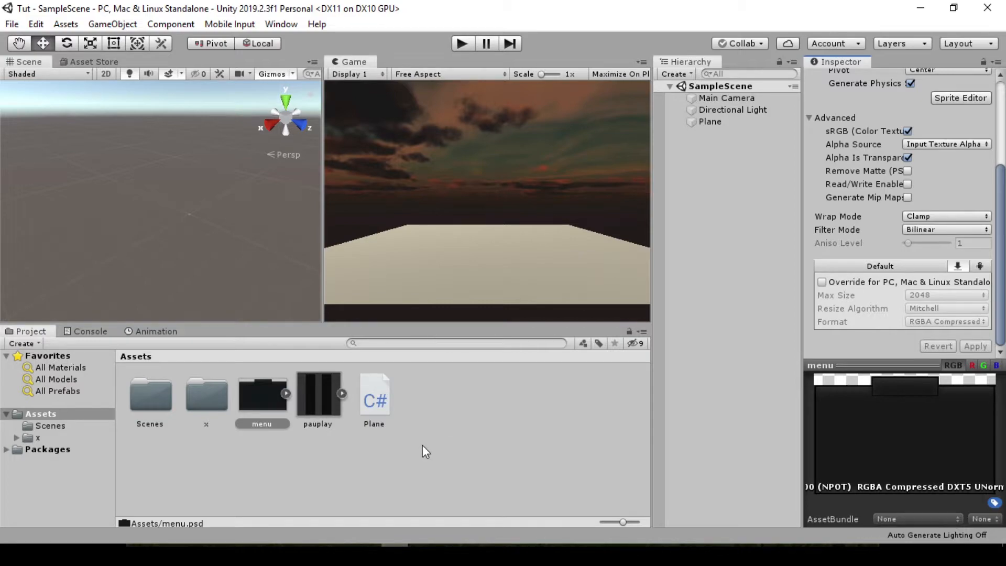
Step: Add a UI Button to the SampleScene hierarchy
{"action": "right_click", "coordinate": [706, 142]}
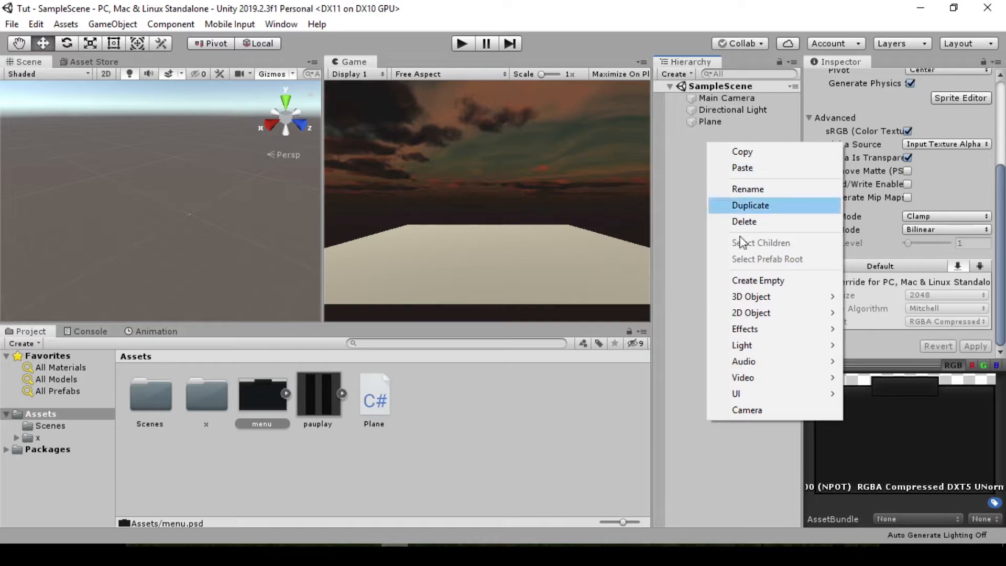
{"action": "mouse_move", "coordinate": [795, 393]}
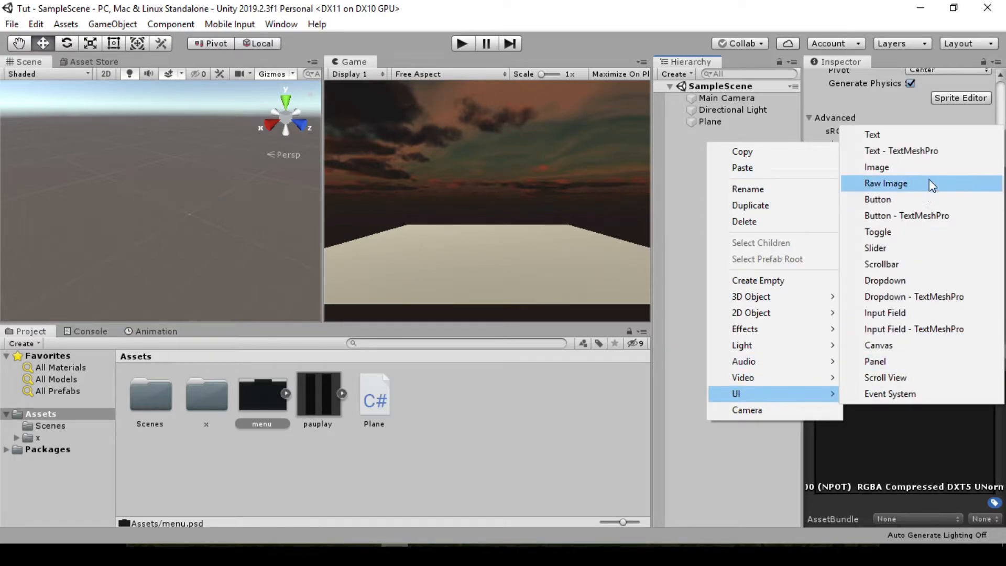
{"action": "left_click", "coordinate": [923, 198]}
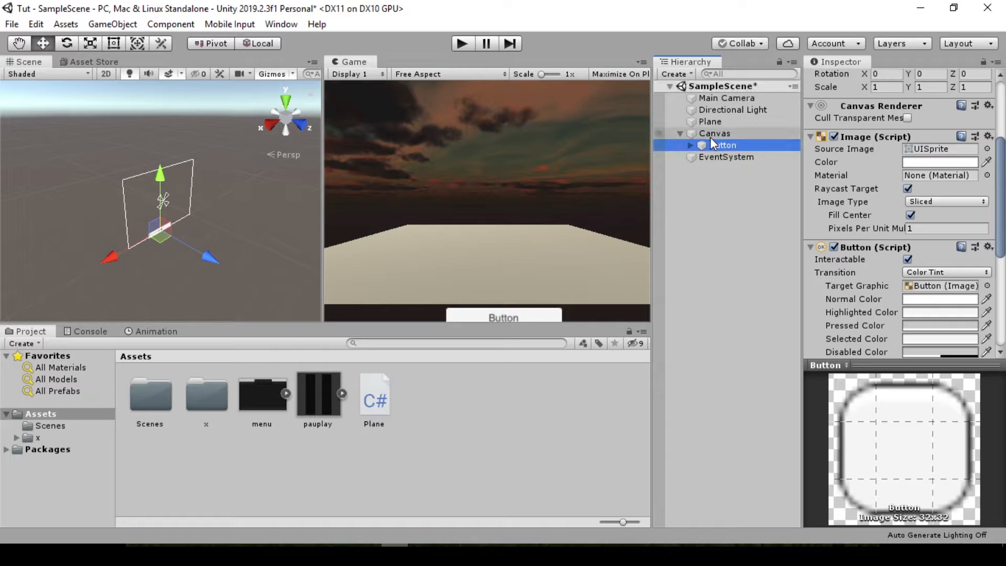
Step: Add a UI Panel as a child of the Canvas
{"action": "right_click", "coordinate": [718, 135]}
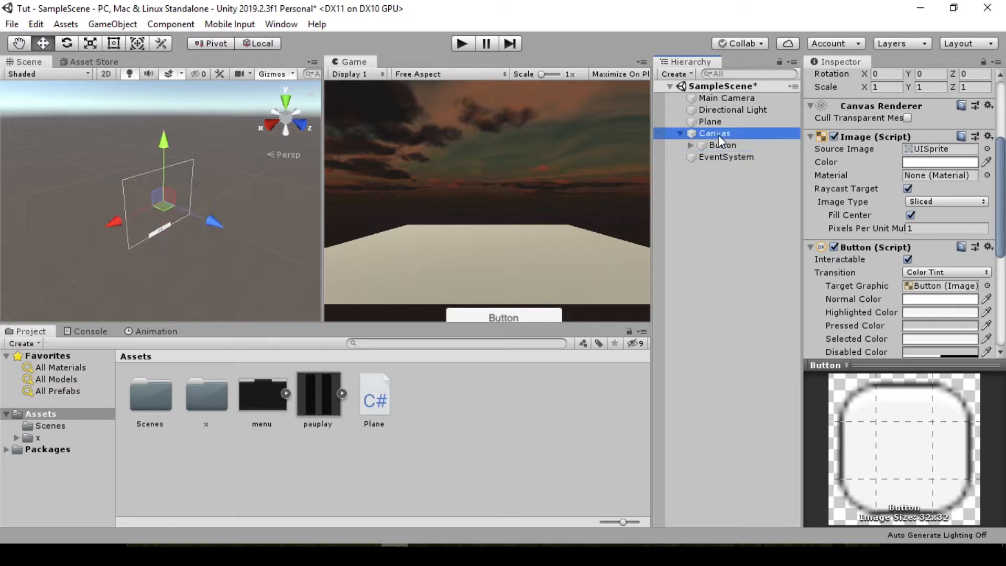
{"action": "mouse_move", "coordinate": [813, 387]}
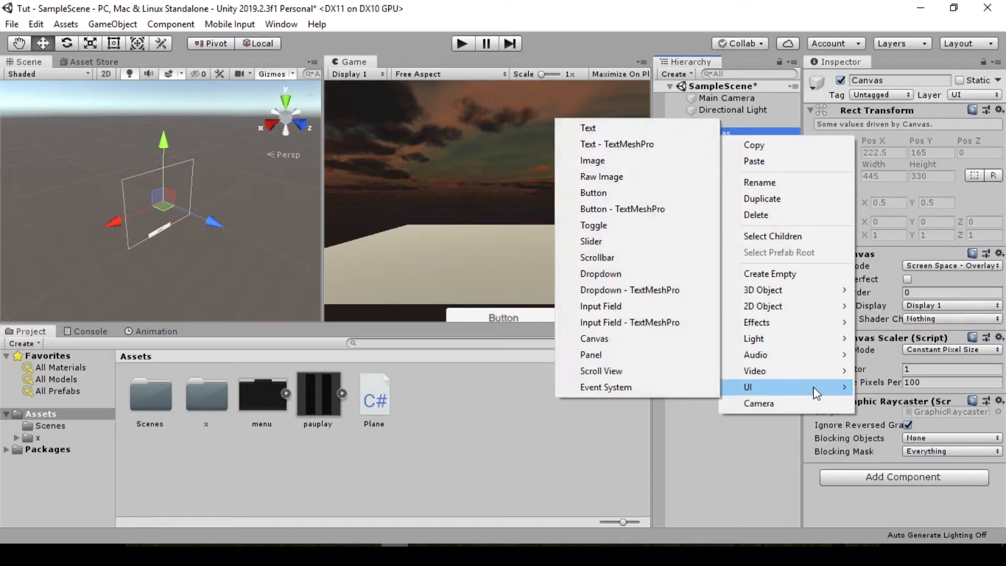
{"action": "left_click", "coordinate": [680, 356]}
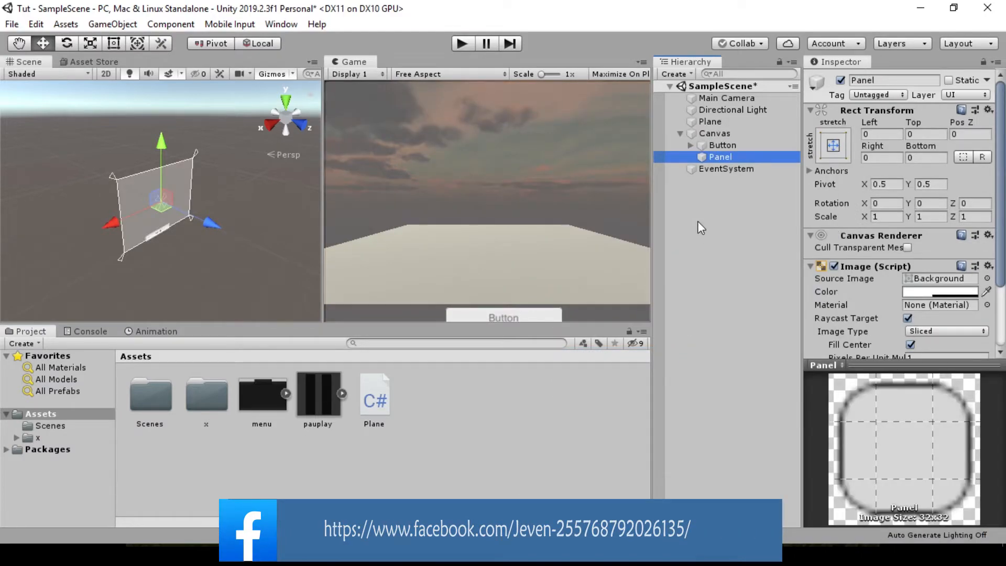
{"action": "right_click", "coordinate": [719, 155]}
{"action": "mouse_move", "coordinate": [784, 407]}
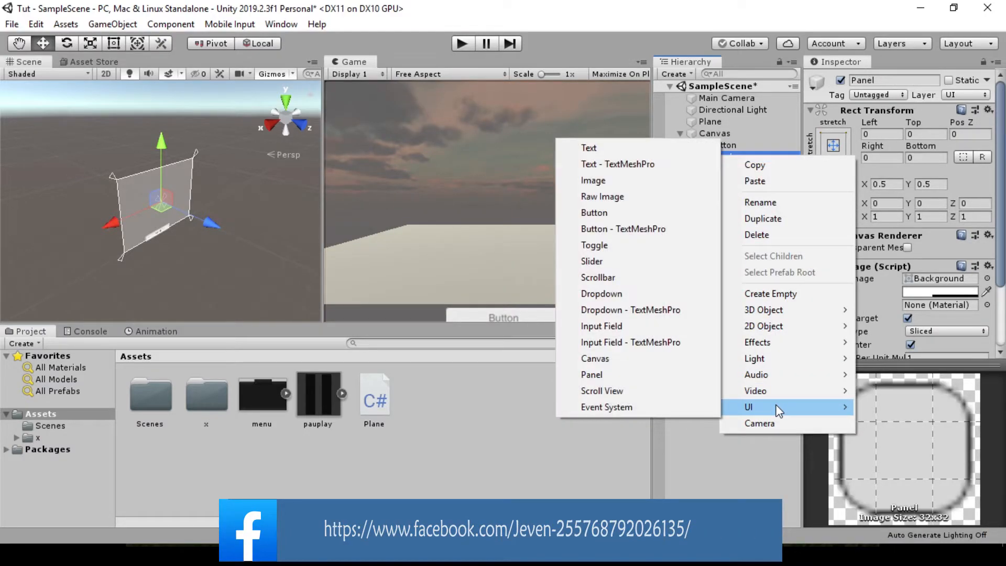
{"action": "left_click", "coordinate": [643, 373]}
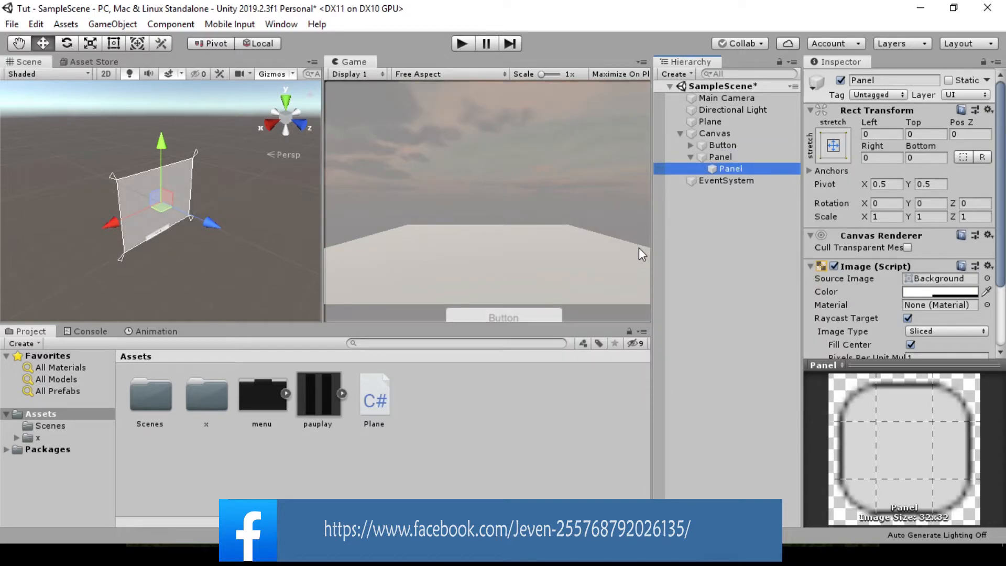
{"action": "key", "text": "ctrl+z"}
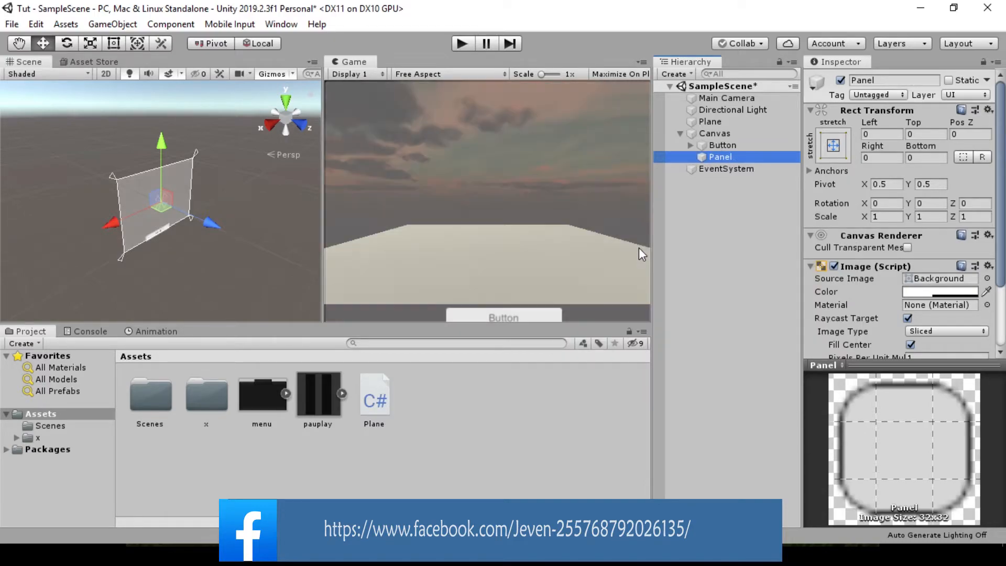
Step: Add a UI Button as a child of the Panel
{"action": "right_click", "coordinate": [762, 153]}
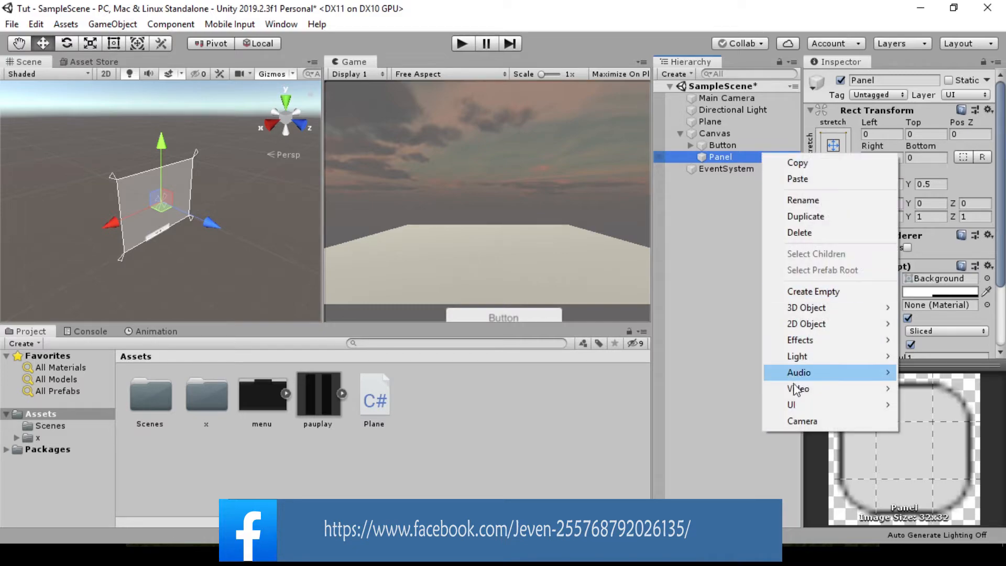
{"action": "mouse_move", "coordinate": [786, 411]}
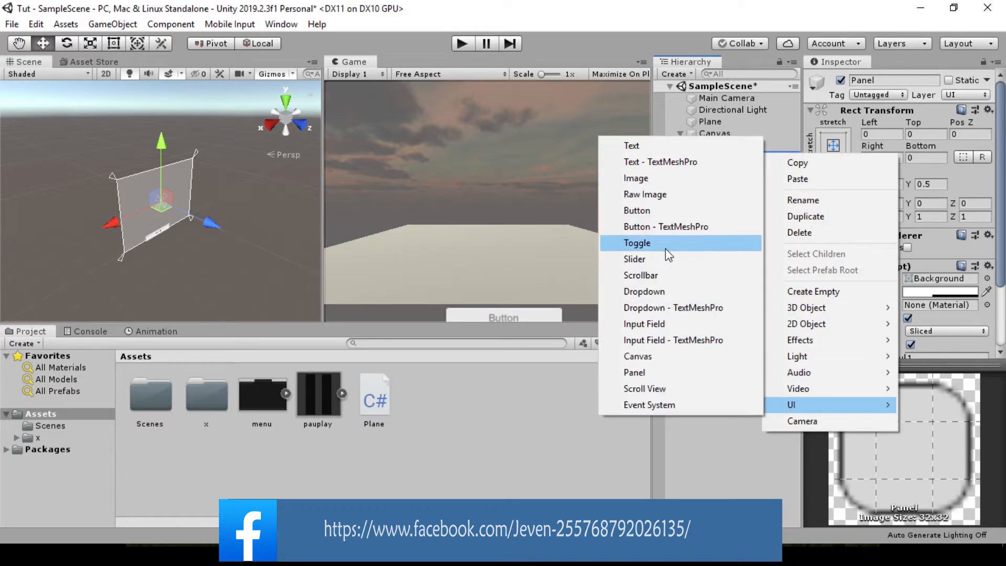
{"action": "left_click", "coordinate": [655, 209]}
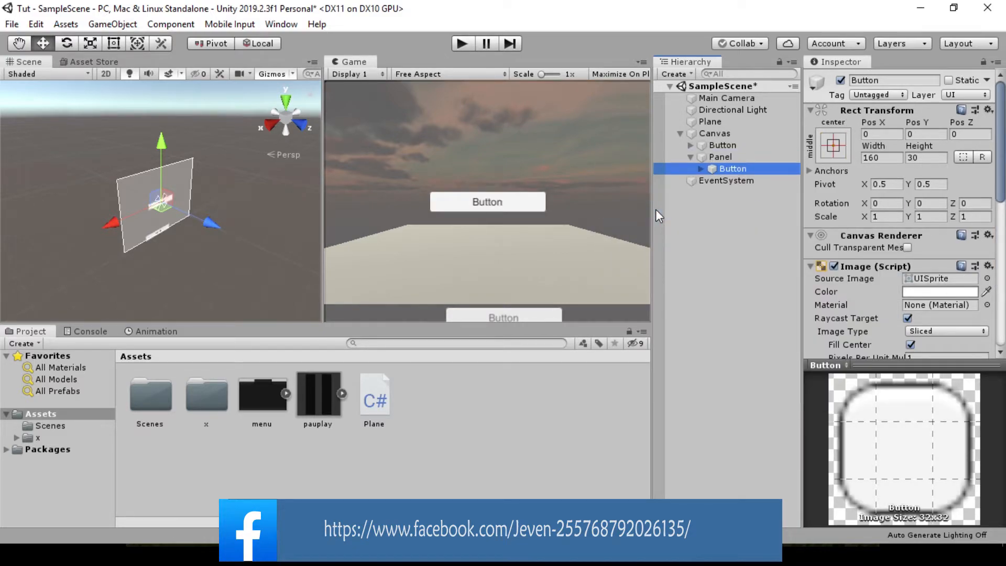
Step: Deactivate the Panel object and collapse its children in the hierarchy
{"action": "left_click", "coordinate": [713, 157]}
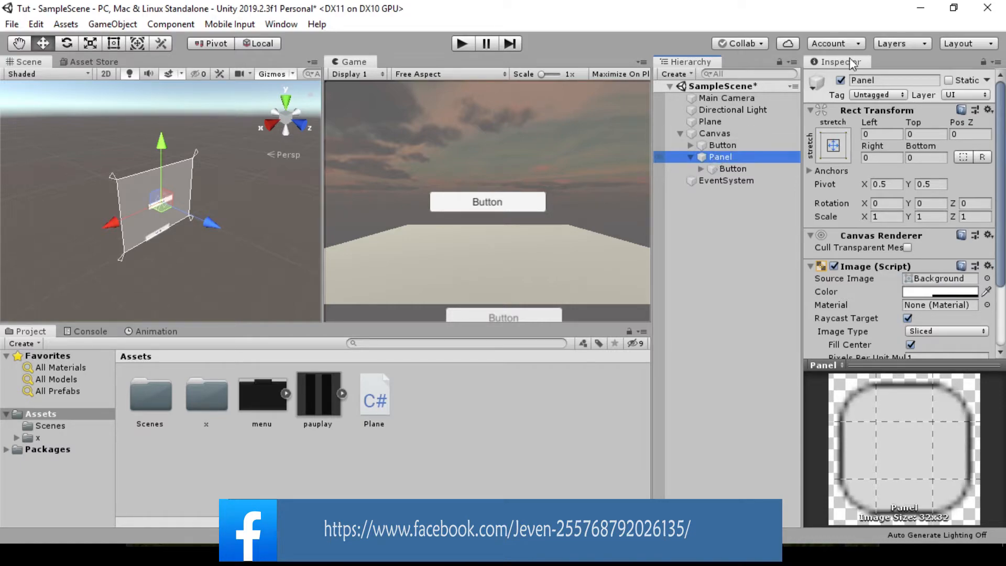
{"action": "left_click", "coordinate": [840, 80]}
{"action": "left_click", "coordinate": [690, 157]}
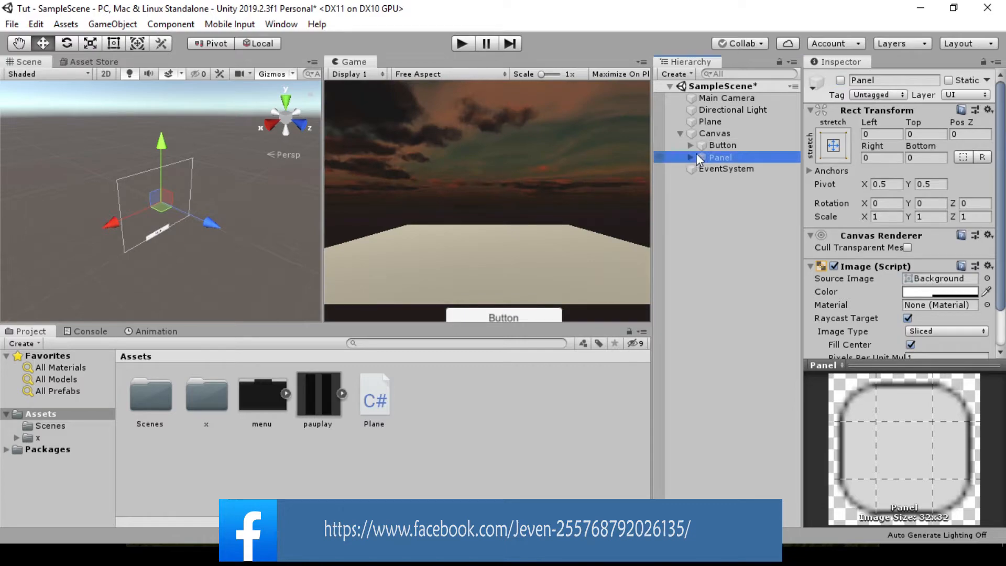
Step: Rename the Button directly under the Canvas as "Pause Btn"
{"action": "left_click", "coordinate": [711, 147]}
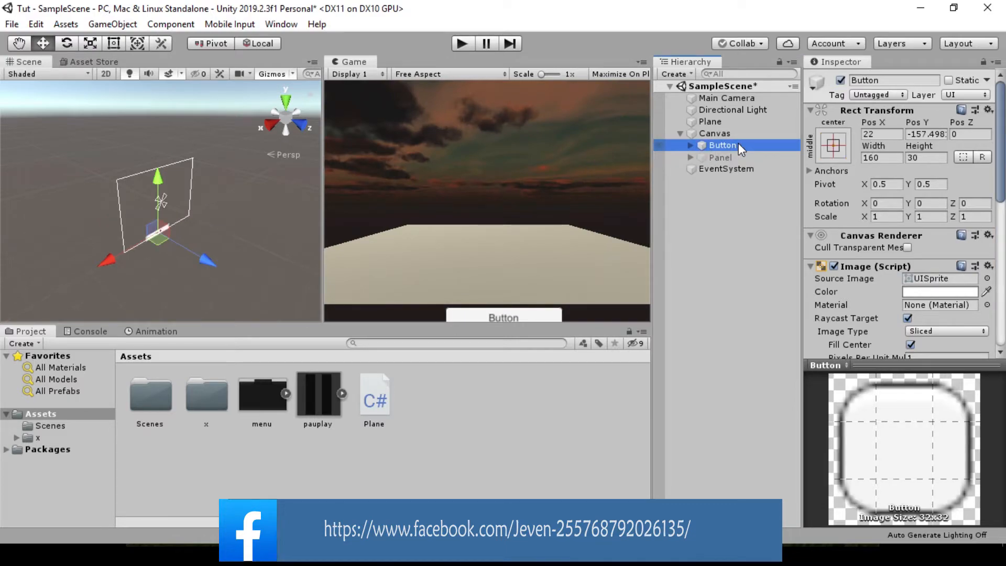
{"action": "left_click", "coordinate": [737, 143]}
{"action": "type", "text": "P"}
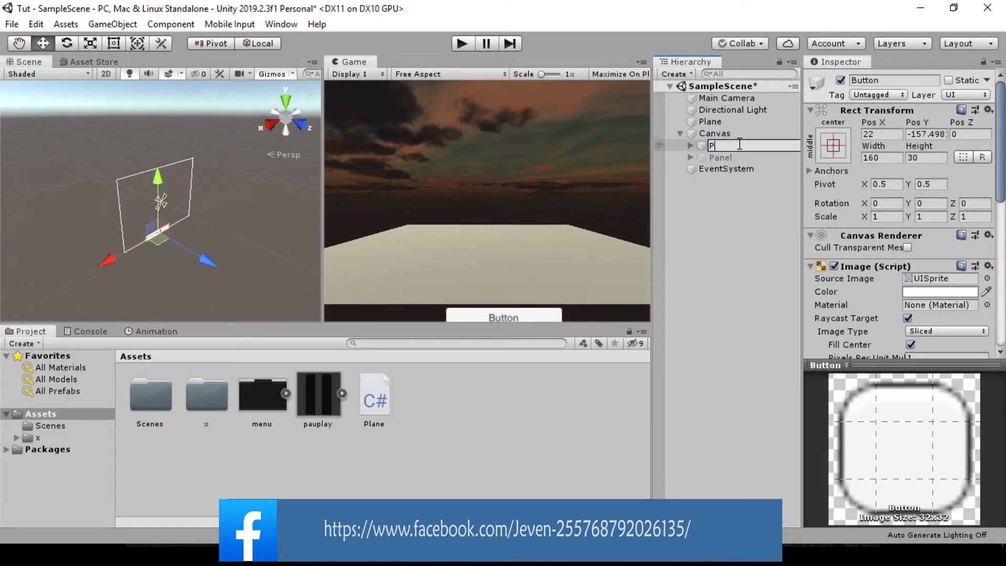
{"action": "type", "text": "ause Bth"}
{"action": "key", "text": "BackSpace"}
{"action": "type", "text": "n"}
{"action": "key", "text": "Return"}
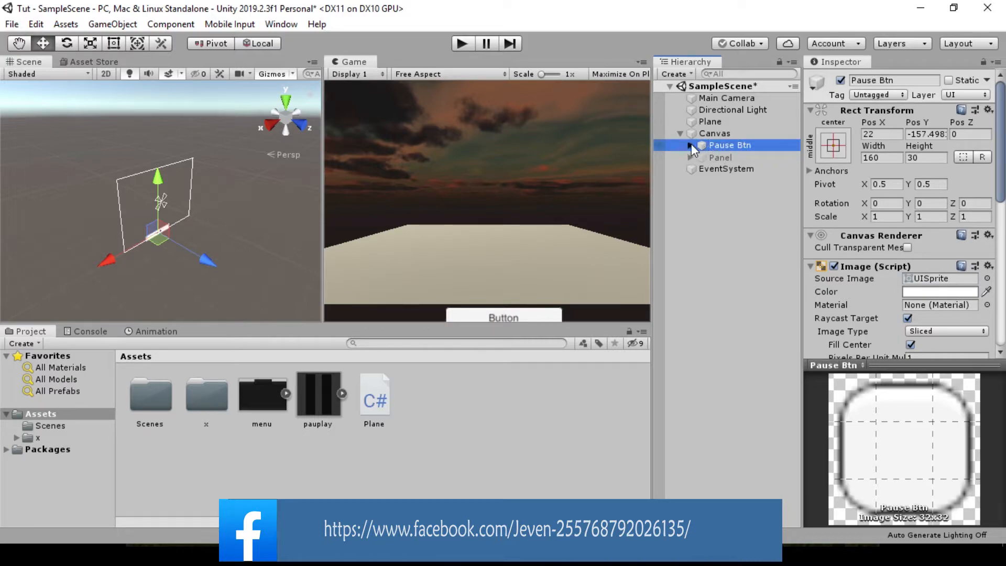
Step: Delete the Text child of Pause Btn
{"action": "left_click", "coordinate": [690, 145]}
{"action": "left_click", "coordinate": [737, 158]}
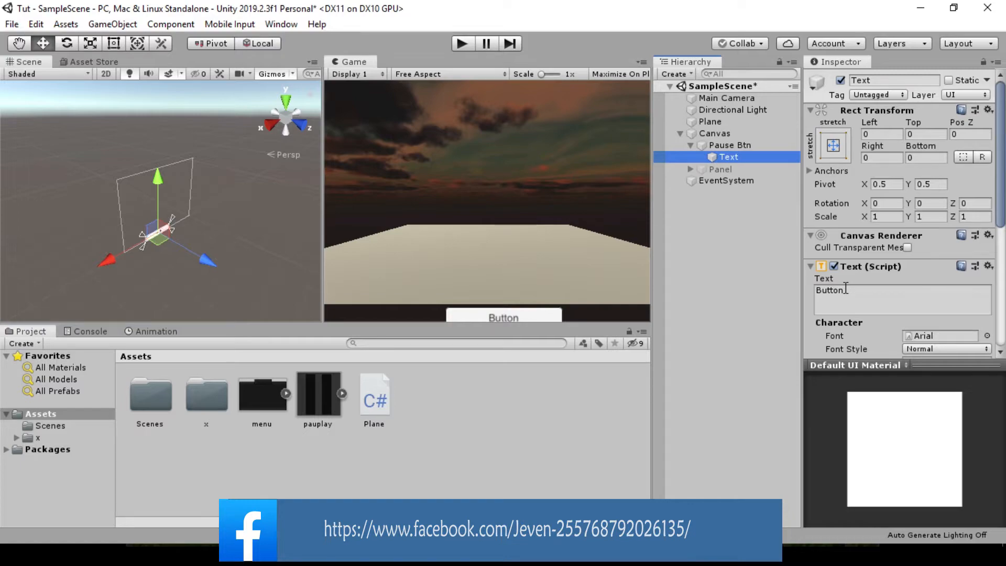
{"action": "left_click", "coordinate": [721, 148]}
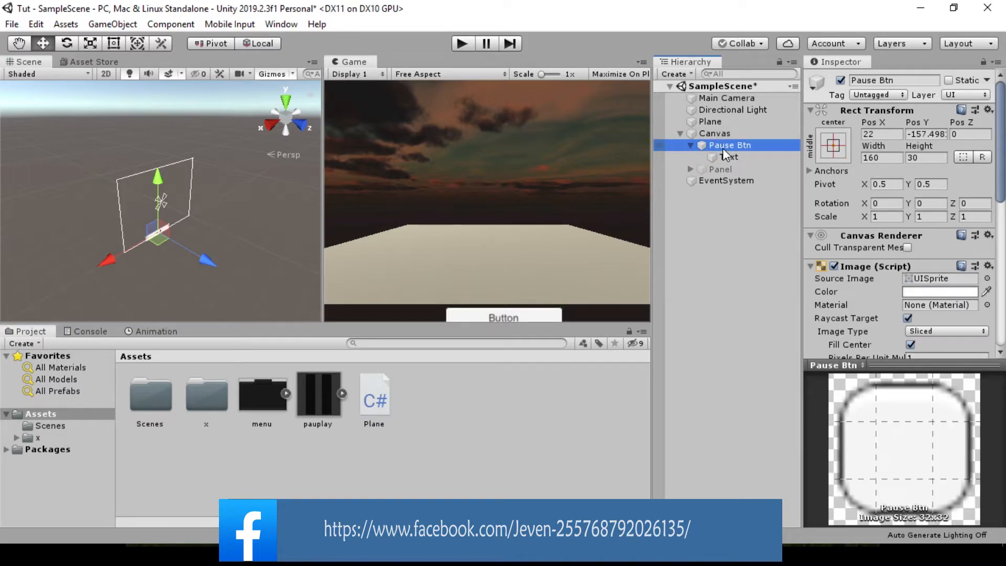
{"action": "left_click", "coordinate": [722, 156]}
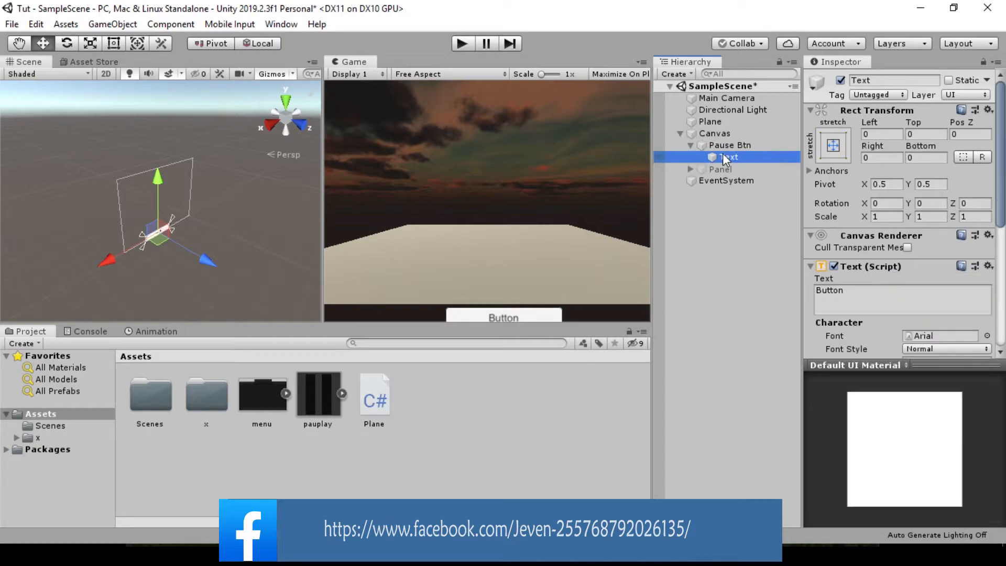
{"action": "key", "text": "Delete"}
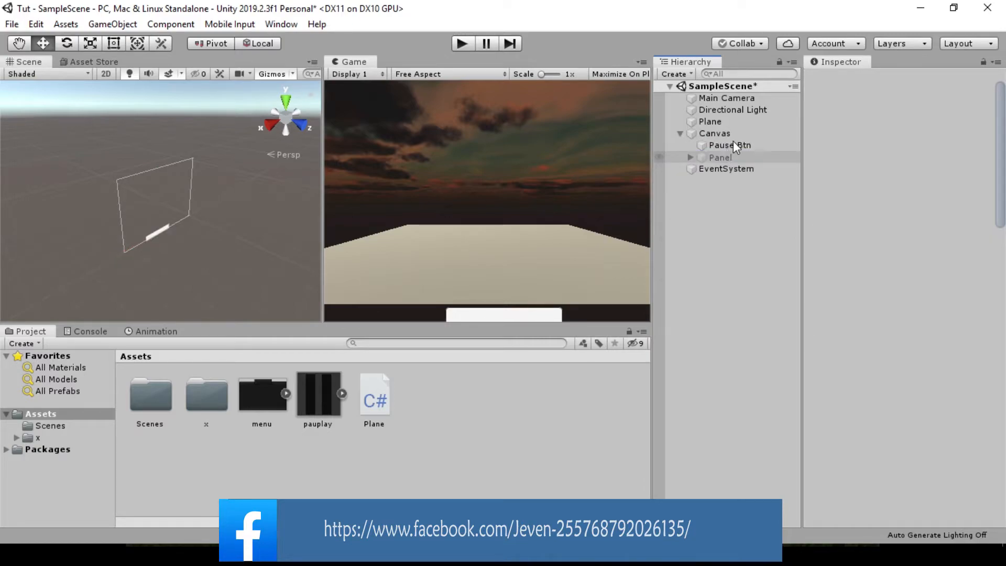
Step: Assign the pauplay sprite as the Source Image of Pause Btn's Image component
{"action": "left_click", "coordinate": [733, 142]}
{"action": "left_click_drag", "start_coordinate": [1002, 181], "coordinate": [1003, 210]}
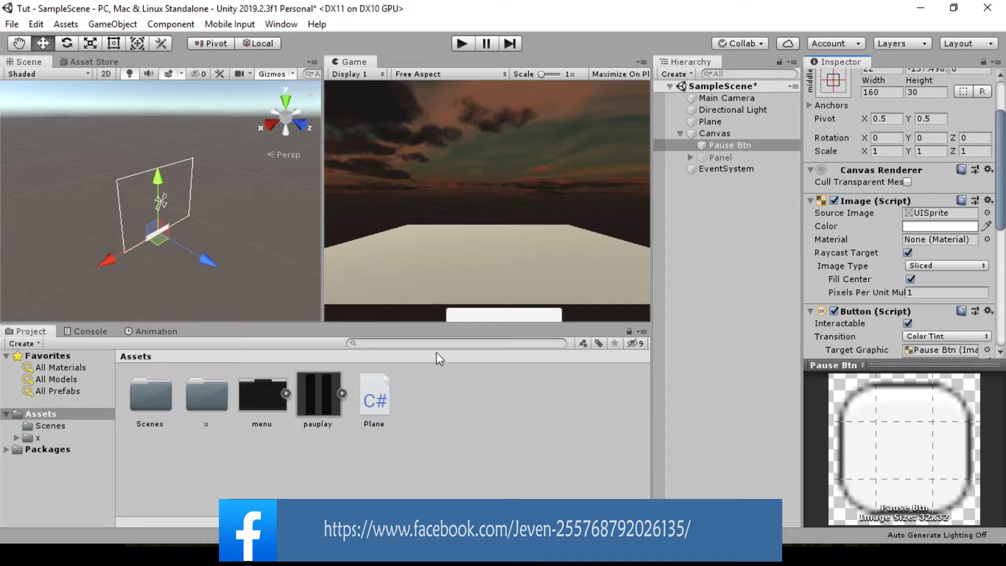
{"action": "left_click", "coordinate": [342, 393]}
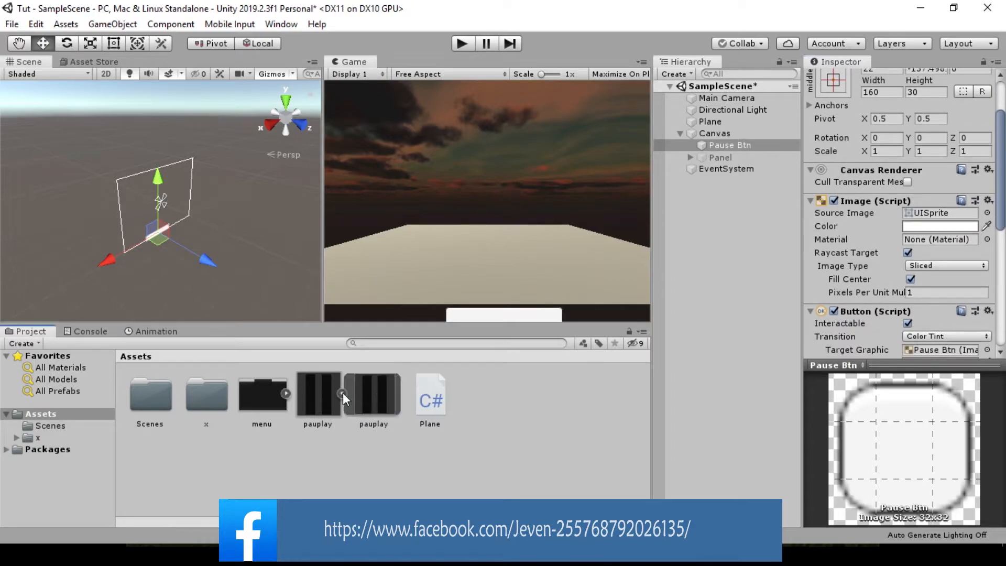
{"action": "left_click", "coordinate": [375, 399]}
{"action": "left_click_drag", "start_coordinate": [909, 225], "coordinate": [960, 219]}
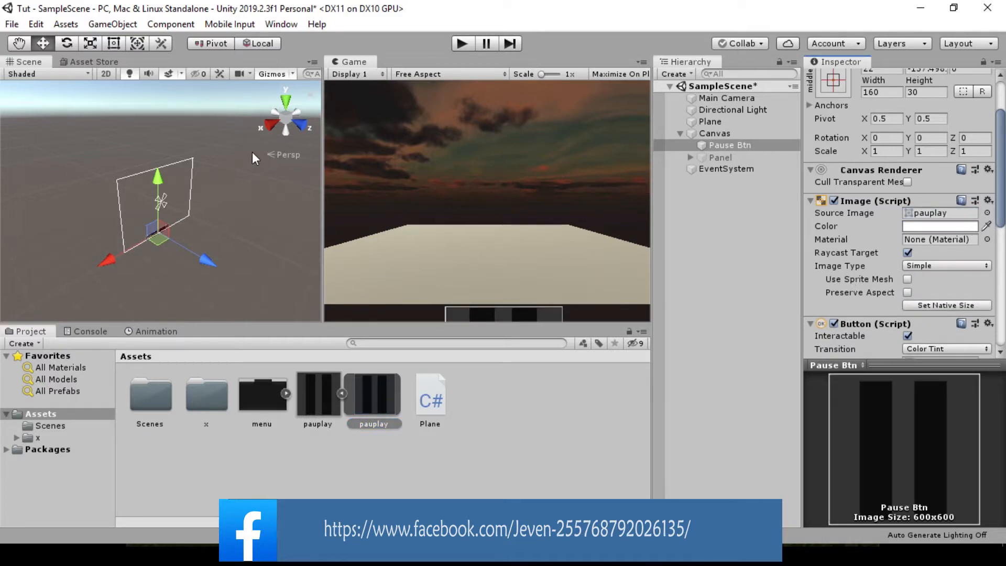
Step: Switch the Scene view to 2D and move Pause Btn up and to the Canvas's left edge, at about X -138, Y 43
{"action": "left_click", "coordinate": [106, 74]}
{"action": "key", "text": "t"}
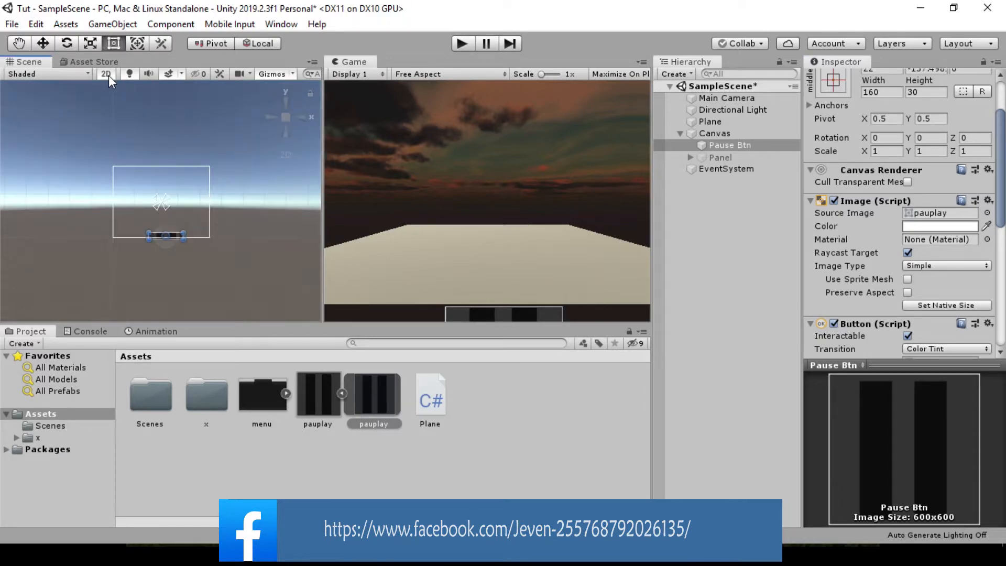
{"action": "left_click", "coordinate": [47, 45]}
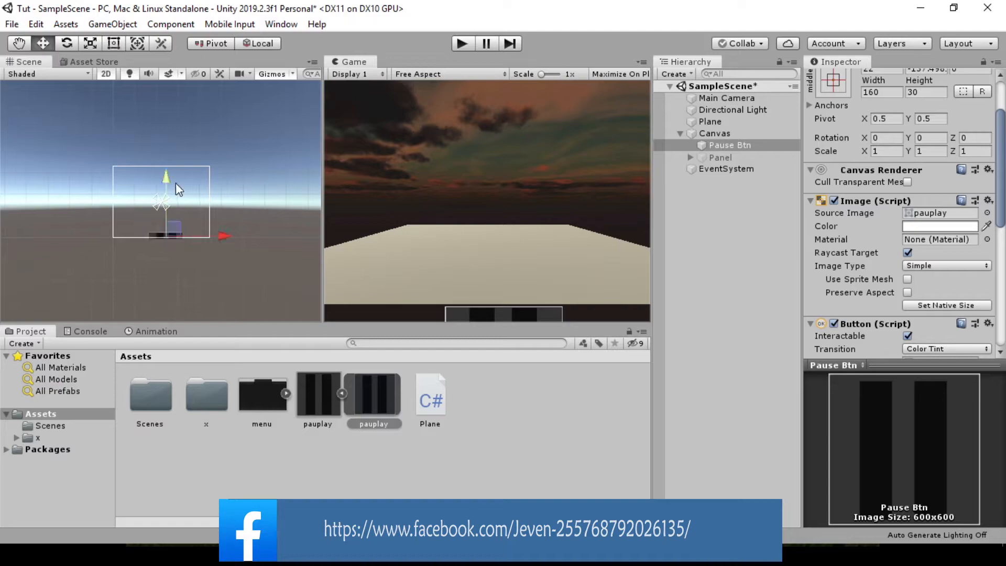
{"action": "left_click_drag", "start_coordinate": [165, 177], "coordinate": [165, 134]}
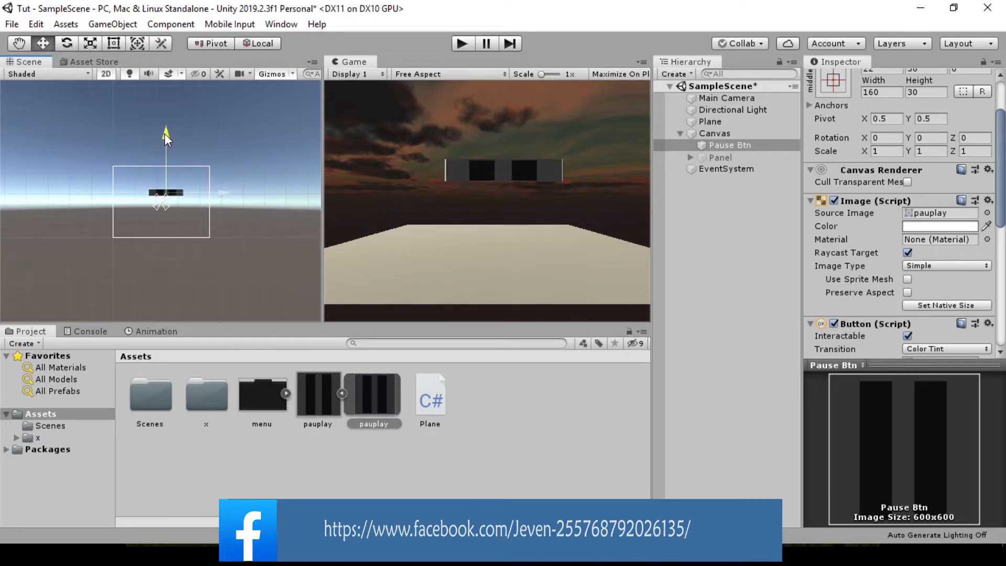
{"action": "left_click_drag", "start_coordinate": [225, 191], "coordinate": [191, 206]}
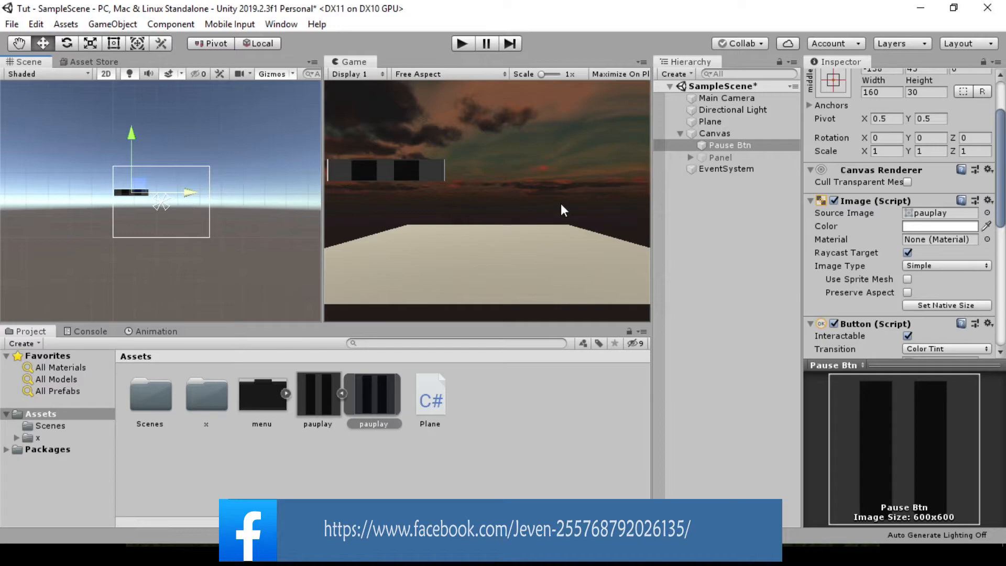
Step: Check Pause Btn's placement in the maximized Game view, then restore the layout with the Rect tool active
{"action": "key", "text": "shift+space"}
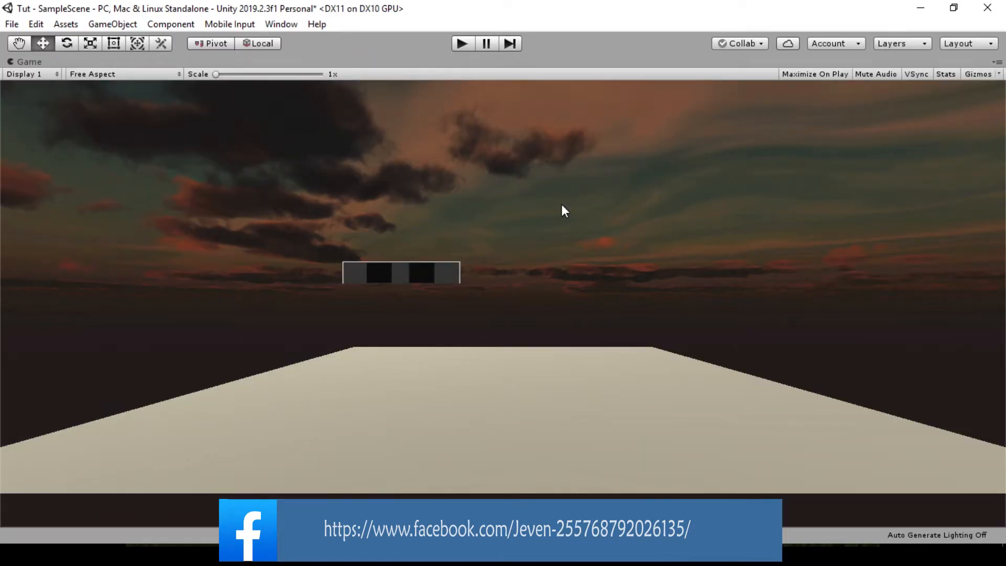
{"action": "key", "text": "shift+space"}
{"action": "key", "text": "t"}
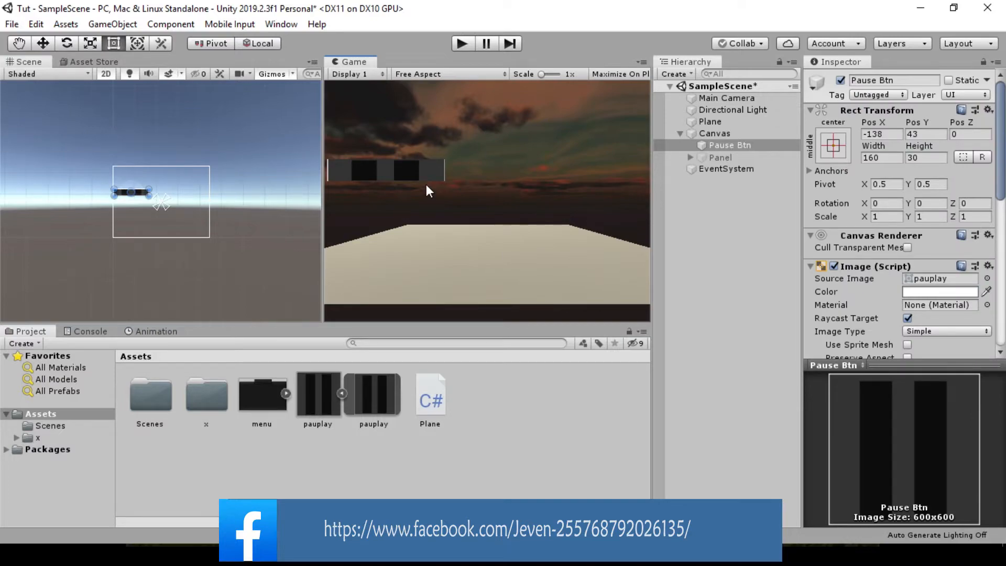
Step: Examine the Canvas's Render Mode options and the Canvas Scaler's UI Scale Mode options
{"action": "left_click", "coordinate": [725, 134]}
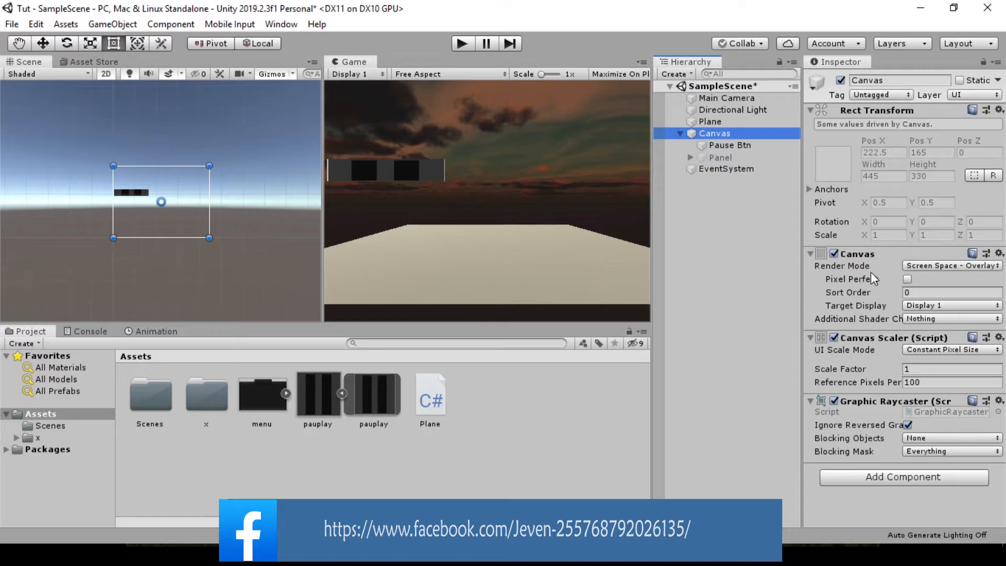
{"action": "left_click", "coordinate": [936, 265]}
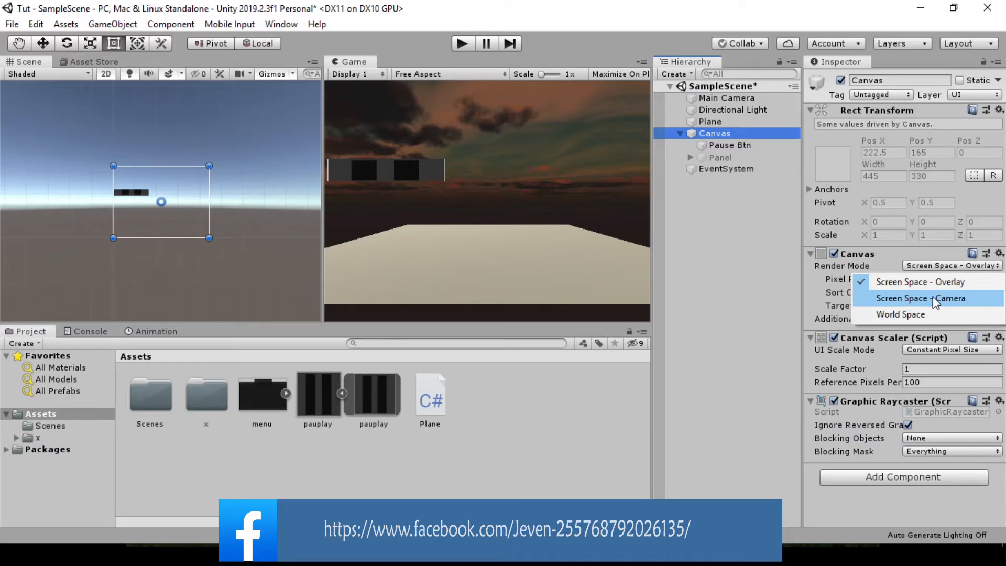
{"action": "left_click", "coordinate": [891, 253]}
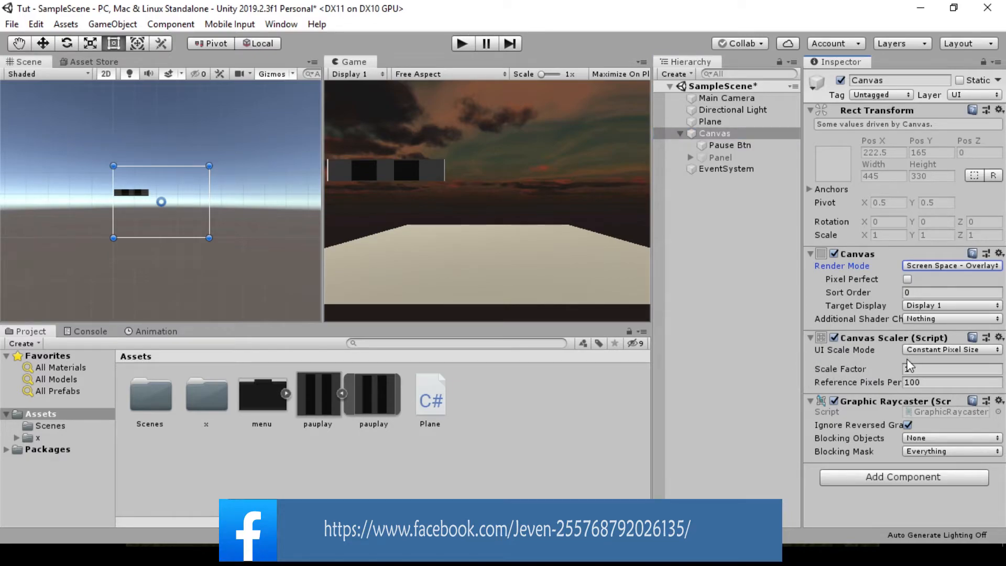
{"action": "left_click", "coordinate": [942, 349]}
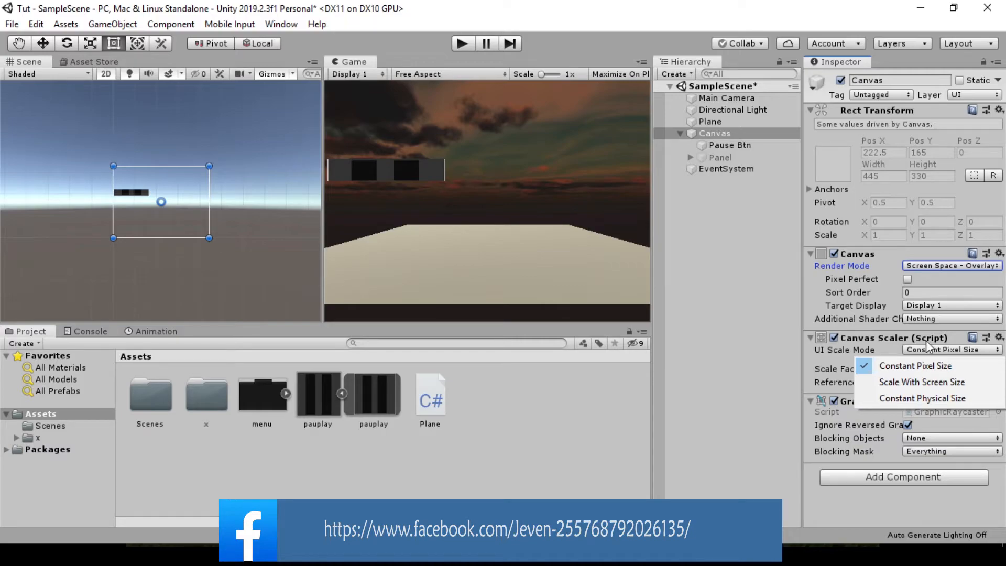
{"action": "left_click", "coordinate": [581, 254]}
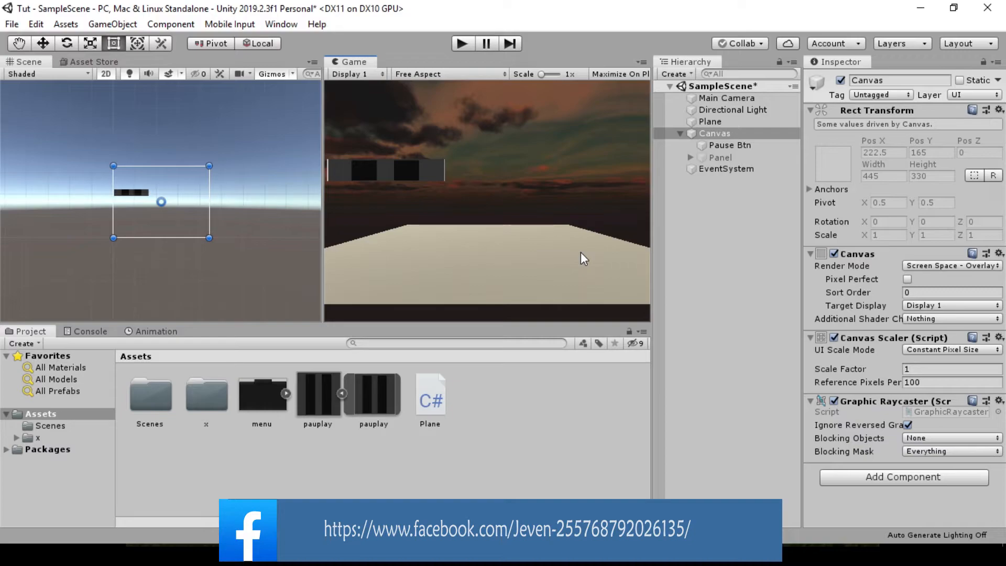
Step: Compare Pause Btn's size and position between the normal and maximized Game view
{"action": "key", "text": "shift+space"}
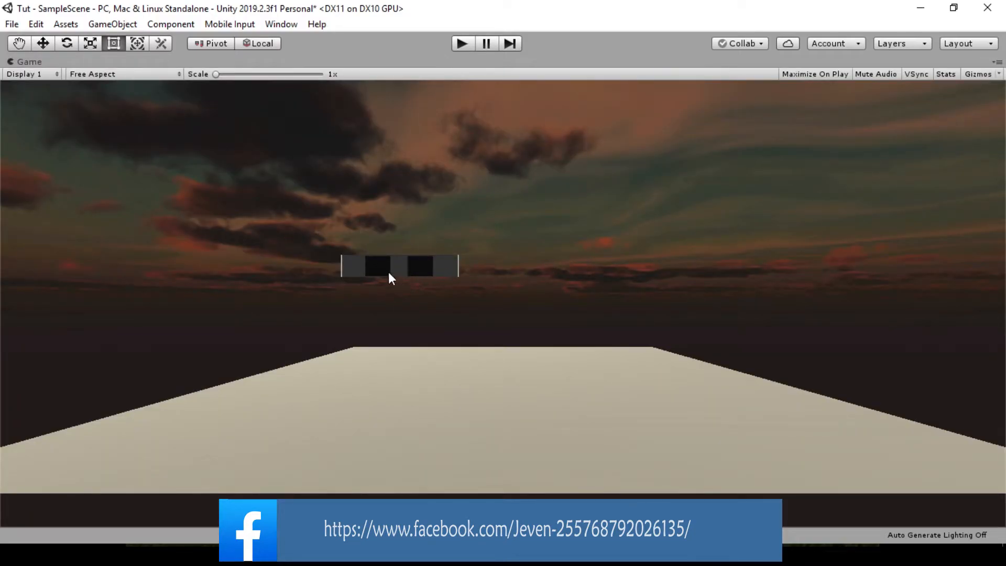
{"action": "key", "text": "shift+space"}
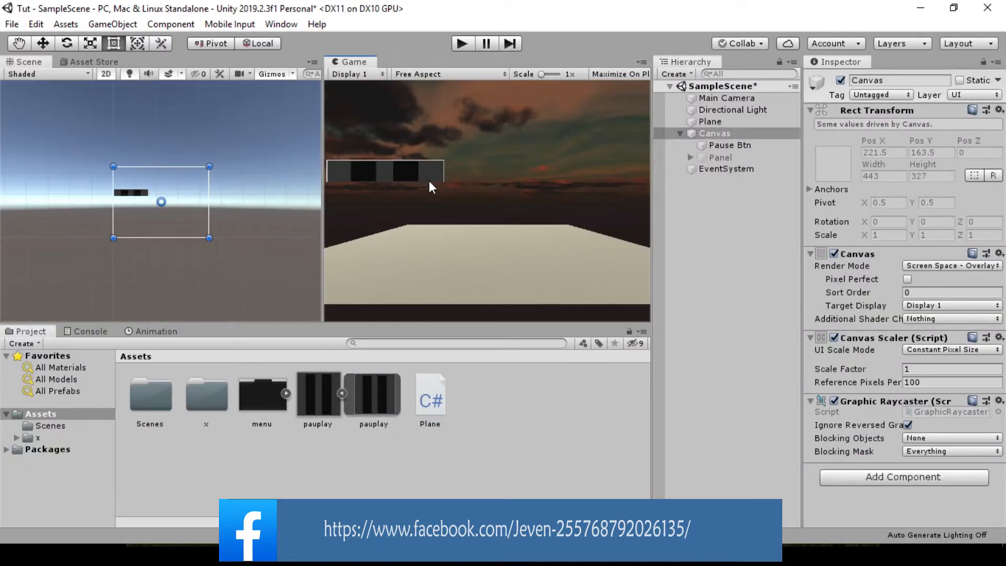
{"action": "key", "text": "shift+space"}
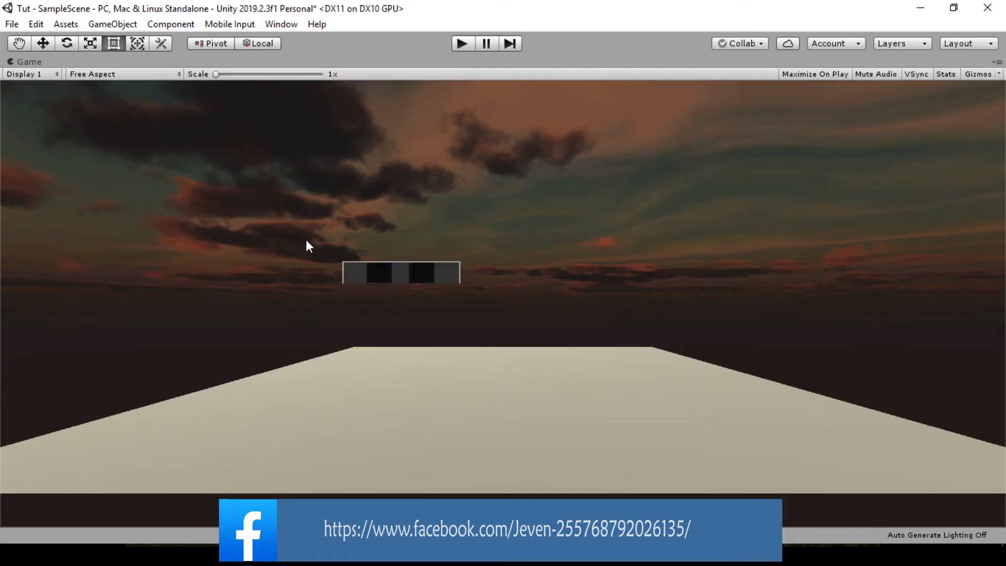
Step: Restore the editor layout from the maximized Game view and set the Canvas Scaler's UI Scale Mode to Scale With Screen Size
{"action": "key", "text": "shift+space"}
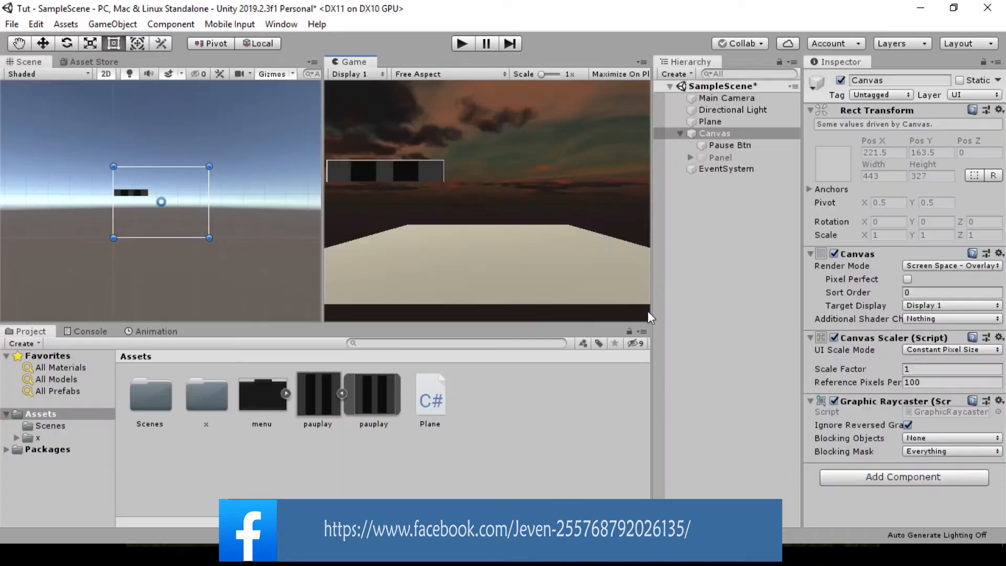
{"action": "left_click", "coordinate": [969, 351]}
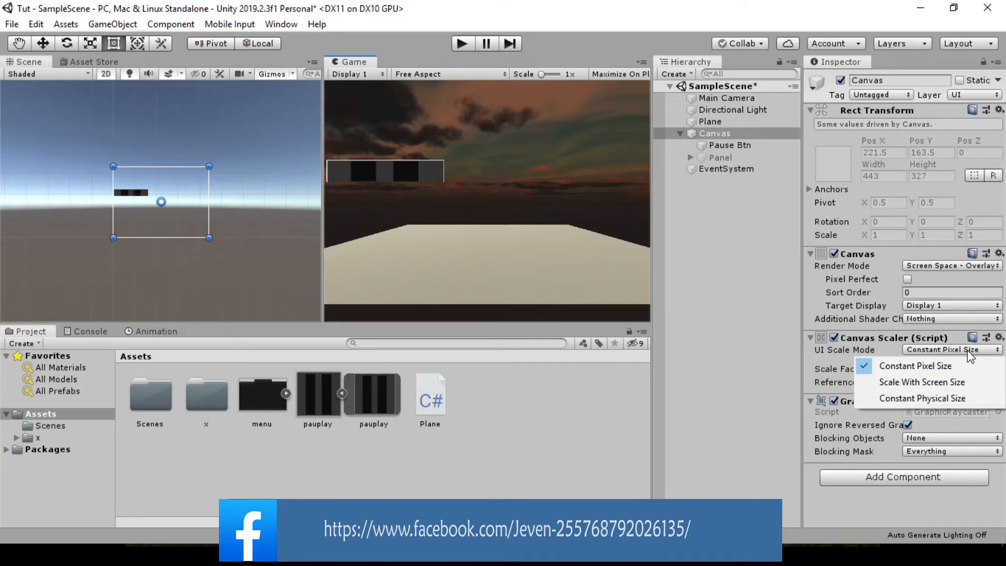
{"action": "left_click", "coordinate": [924, 383]}
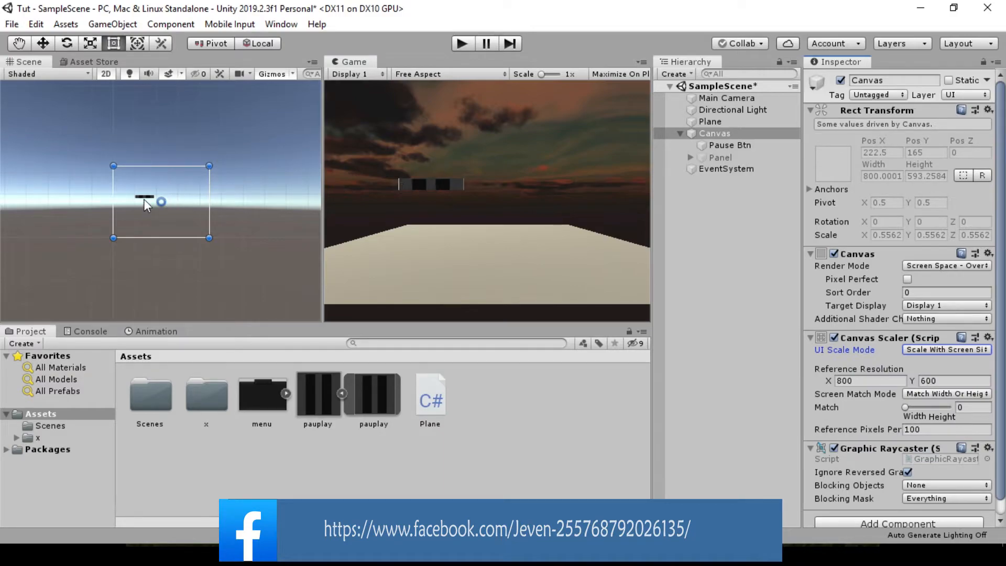
Step: Frame Pause Btn in the Scene view and enlarge it with the Rect tool to about 194 by 77
{"action": "left_click", "coordinate": [730, 145]}
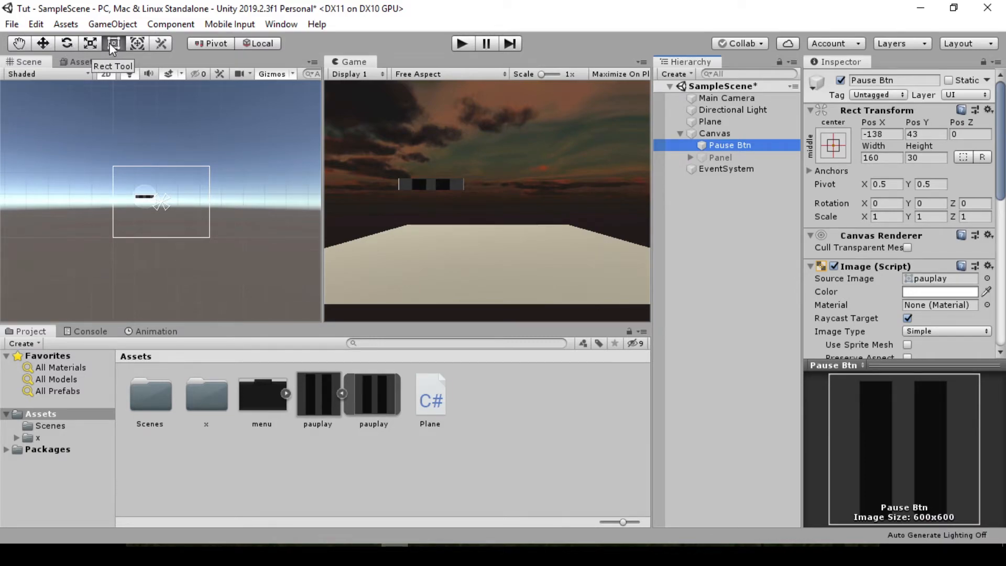
{"action": "left_click", "coordinate": [90, 45]}
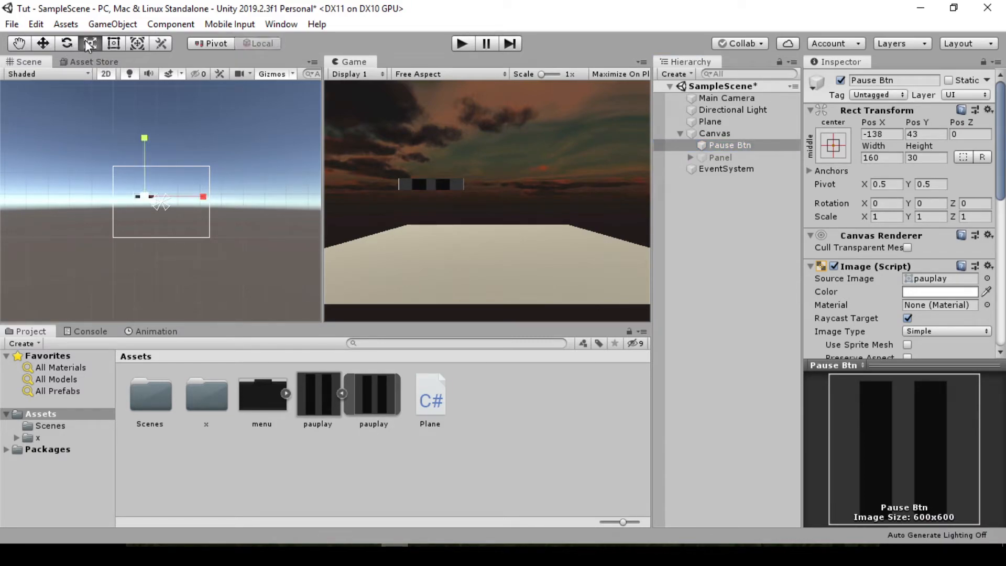
{"action": "left_click", "coordinate": [113, 44]}
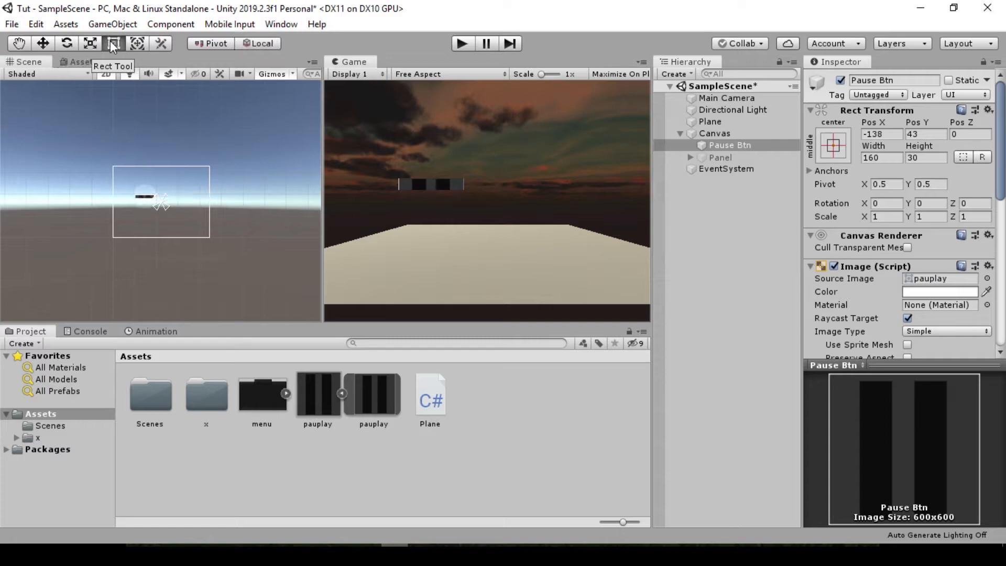
{"action": "double_click", "coordinate": [765, 146]}
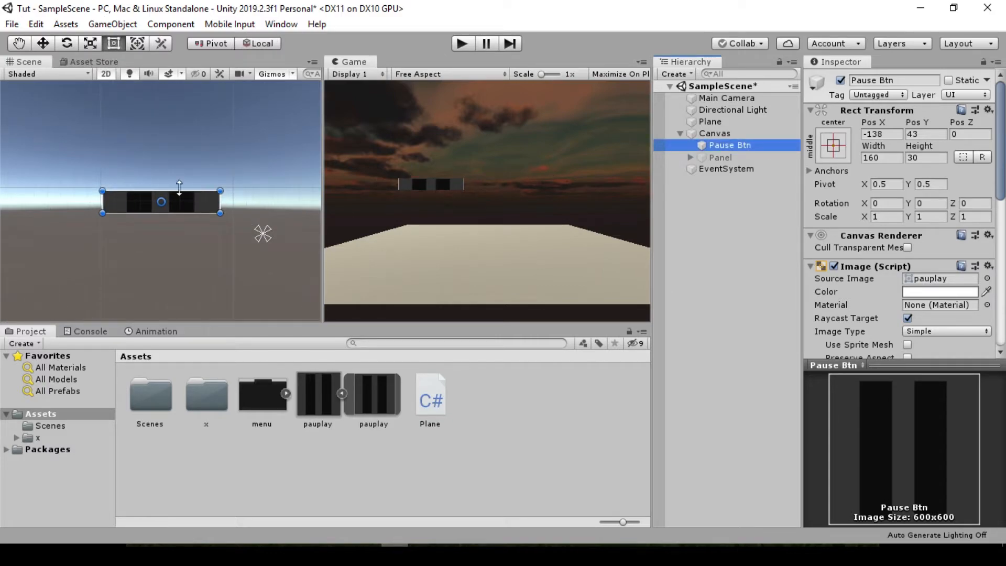
{"action": "left_click", "coordinate": [101, 185]}
{"action": "left_click_drag", "start_coordinate": [87, 153], "coordinate": [76, 153]}
Step: Resize Pause Btn to about 186 by 177 and move it horizontally near the Canvas center, at about X -8
{"action": "left_click", "coordinate": [711, 132]}
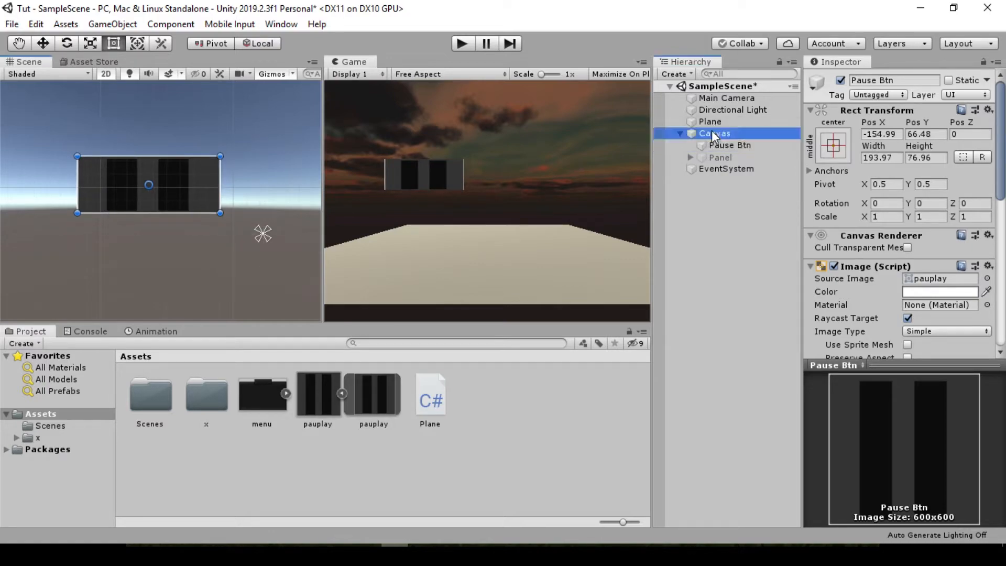
{"action": "scroll", "coordinate": [891, 314], "scroll_direction": "down", "scroll_amount": 1}
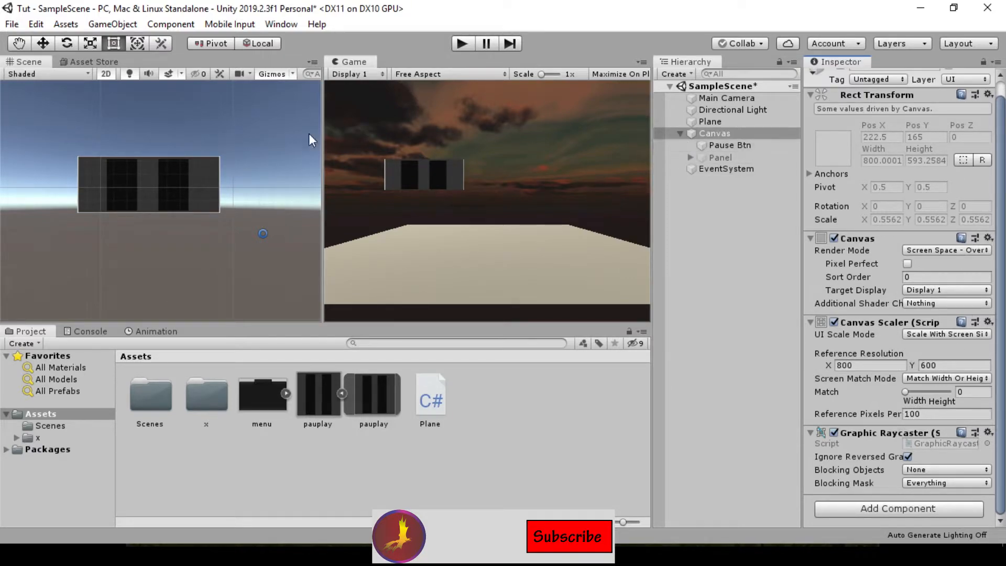
{"action": "left_click", "coordinate": [717, 142]}
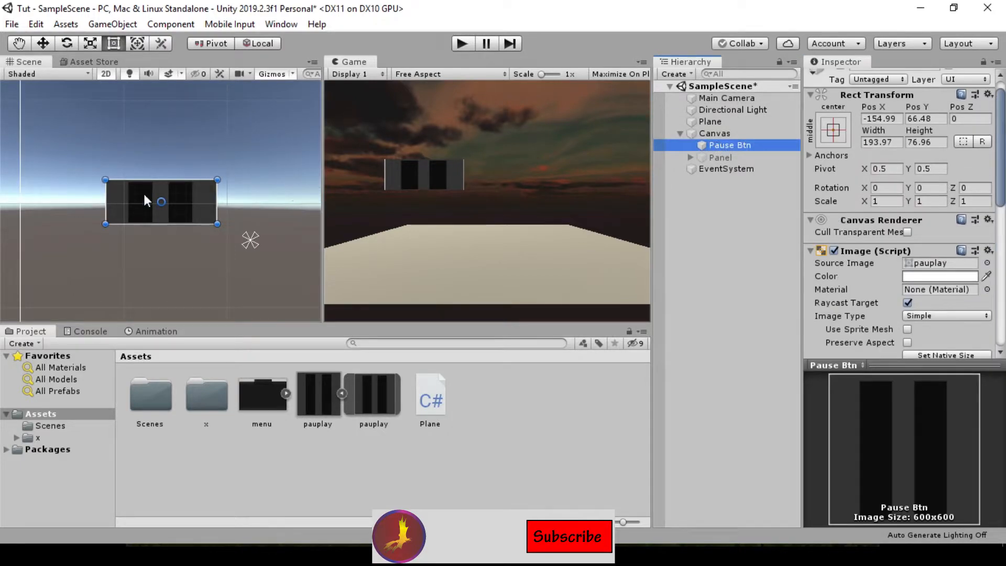
{"action": "left_click", "coordinate": [46, 44]}
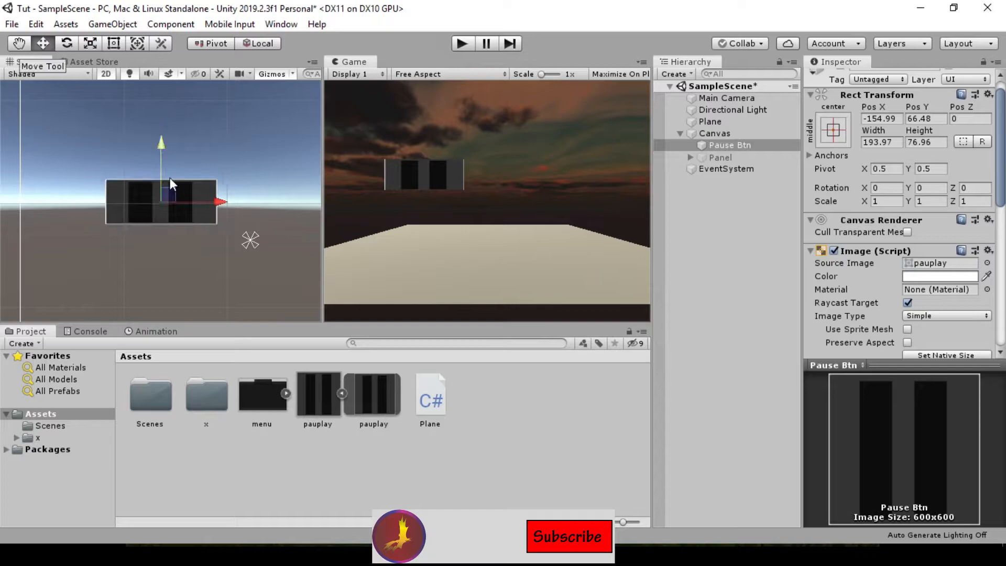
{"action": "left_click", "coordinate": [114, 43]}
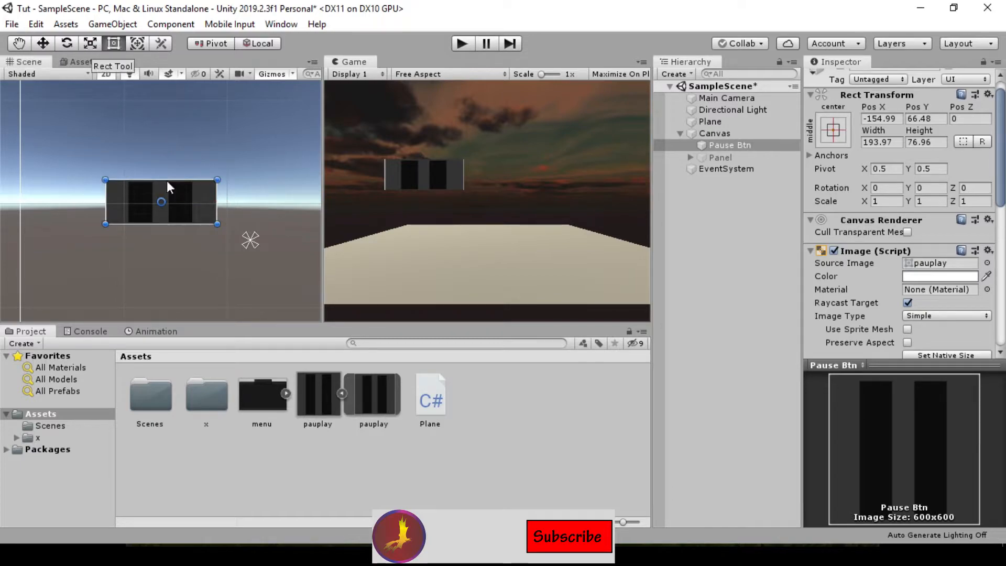
{"action": "left_click_drag", "start_coordinate": [217, 224], "coordinate": [213, 281]}
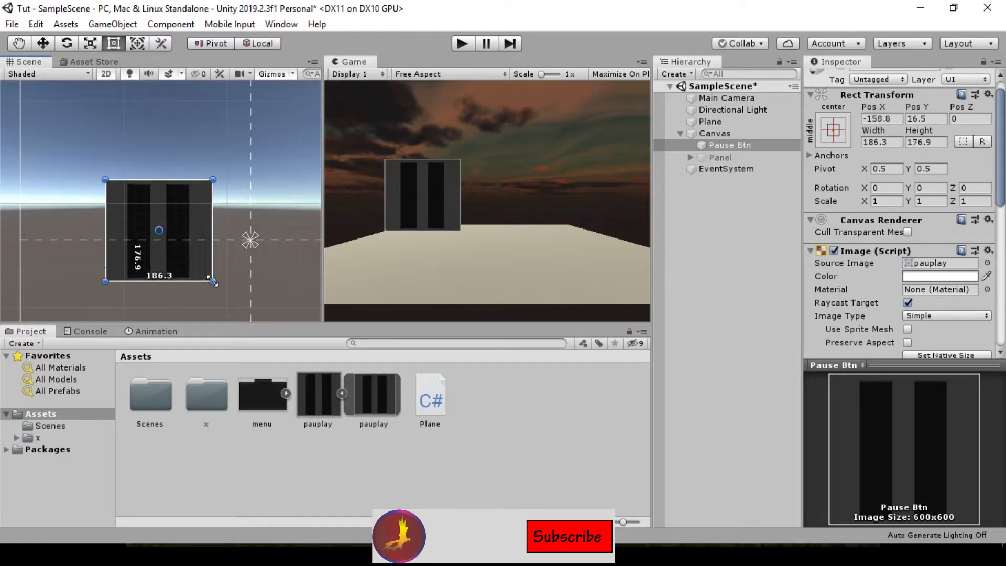
{"action": "left_click", "coordinate": [43, 43]}
{"action": "left_click_drag", "start_coordinate": [213, 226], "coordinate": [334, 209]}
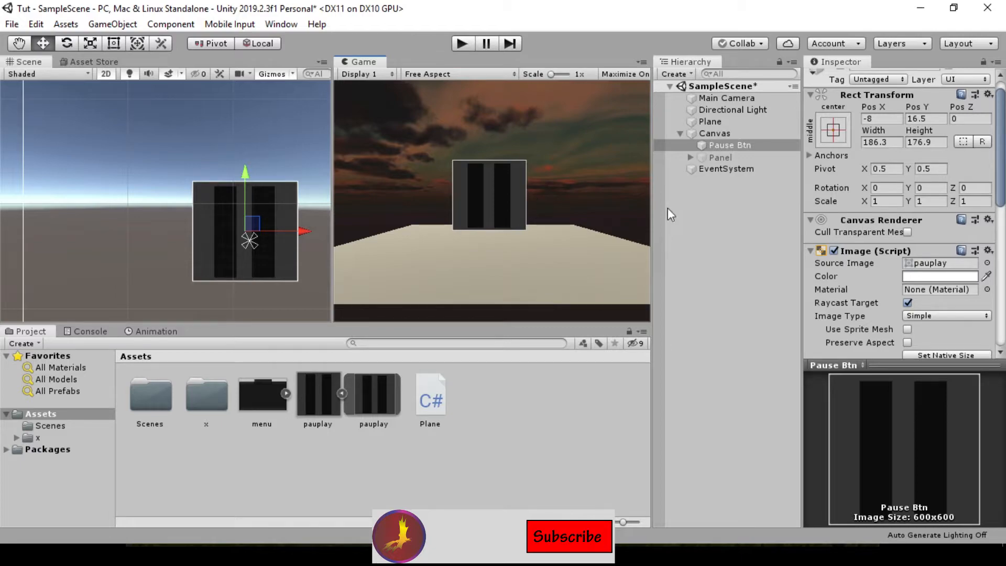
Step: Rename the Canvas's Panel object as "Pause panel"
{"action": "left_click", "coordinate": [714, 156]}
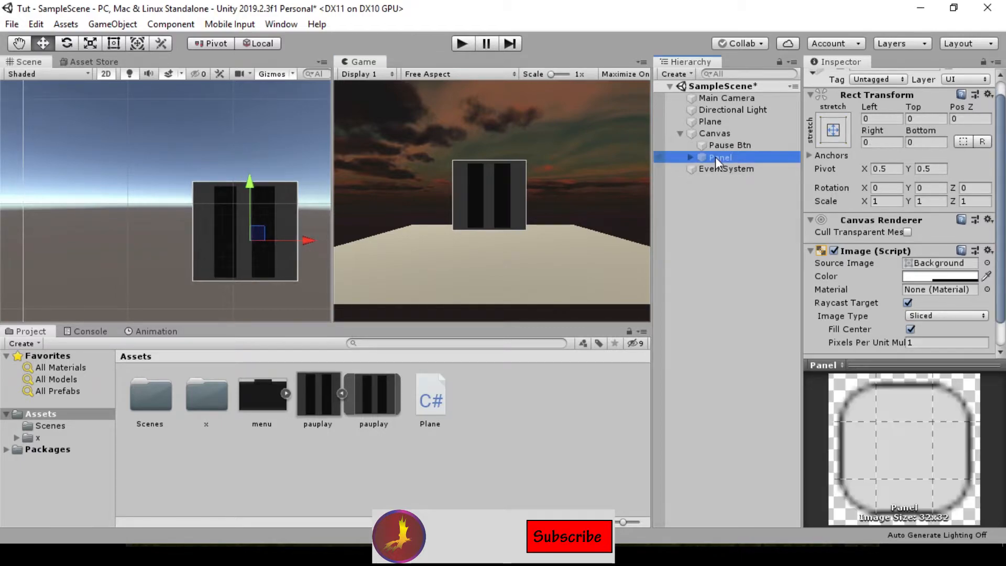
{"action": "left_click", "coordinate": [739, 156]}
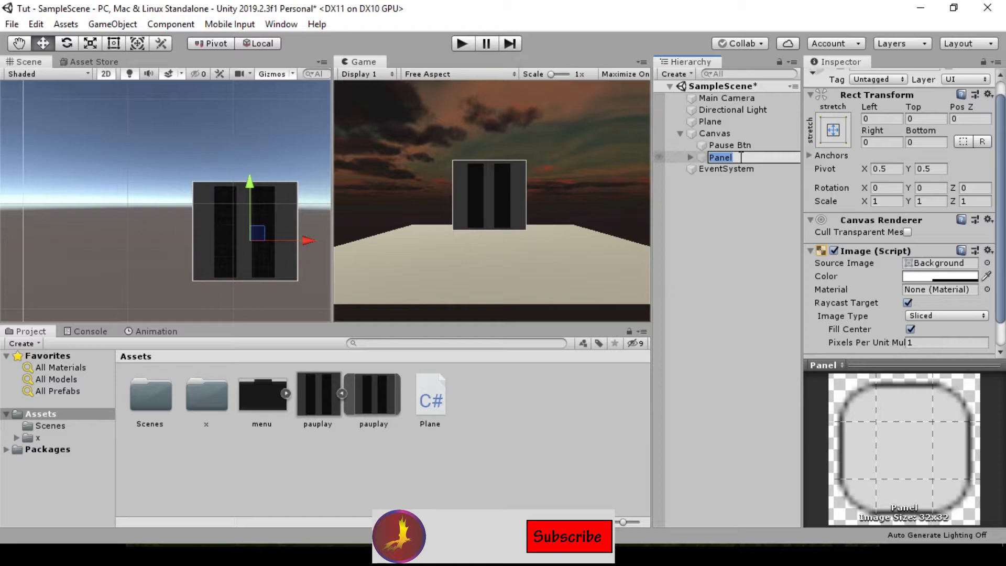
{"action": "type", "text": "Pause pa"}
{"action": "key", "text": "Return"}
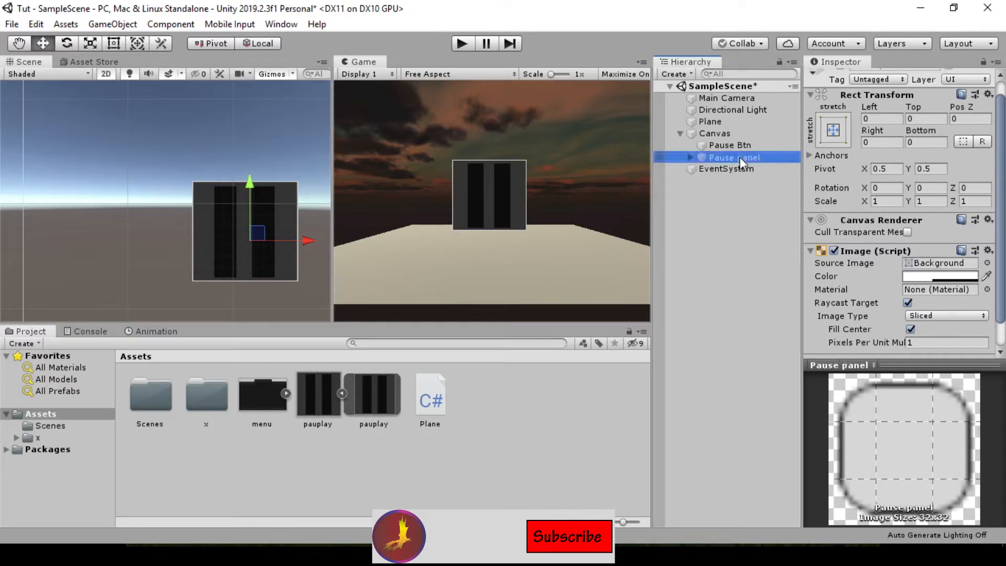
Step: Rename the Button inside Pause panel as "Play btn"
{"action": "left_click", "coordinate": [690, 157]}
{"action": "left_click", "coordinate": [720, 168]}
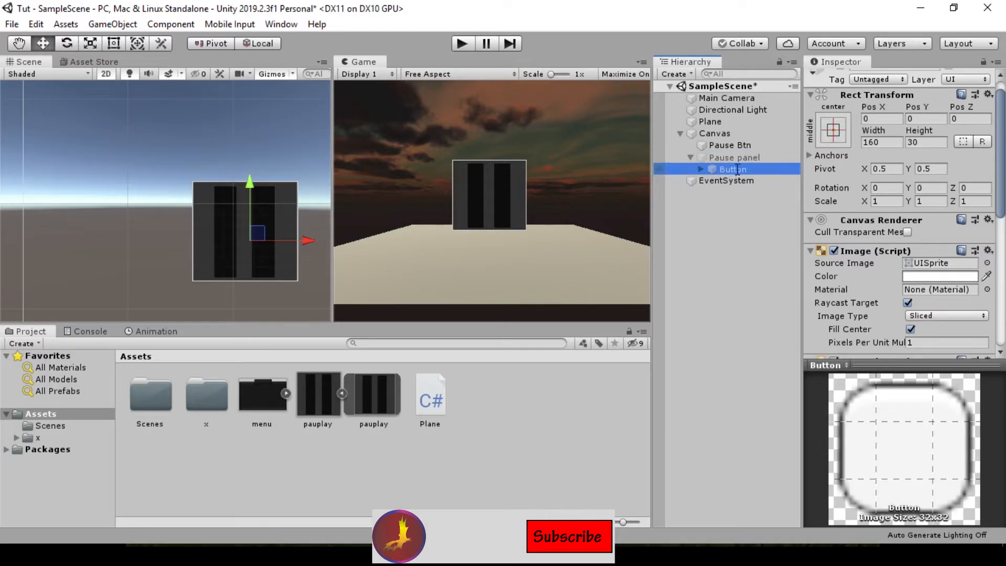
{"action": "left_click", "coordinate": [735, 168]}
{"action": "type", "text": "Pla"}
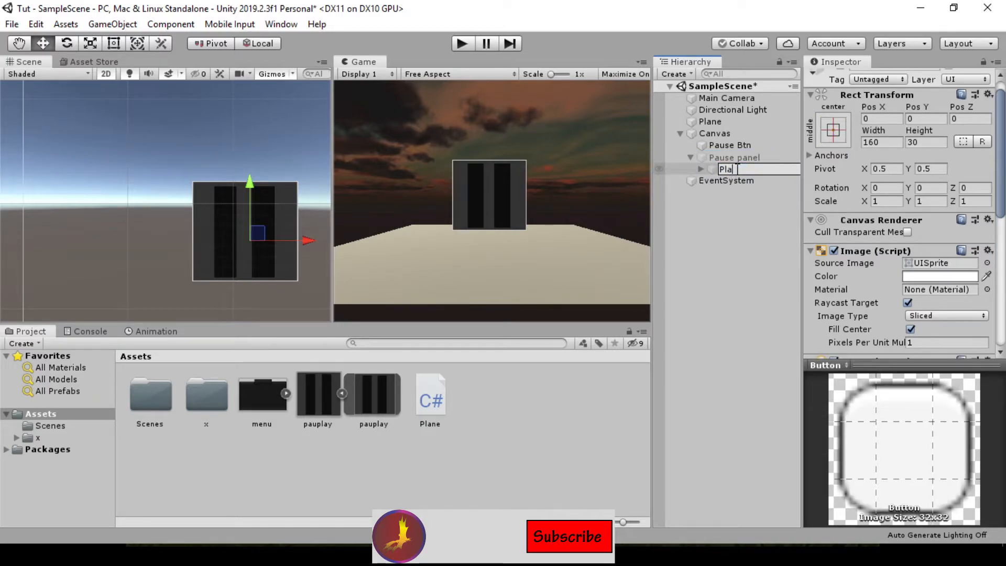
{"action": "type", "text": "y btn"}
{"action": "key", "text": "Return"}
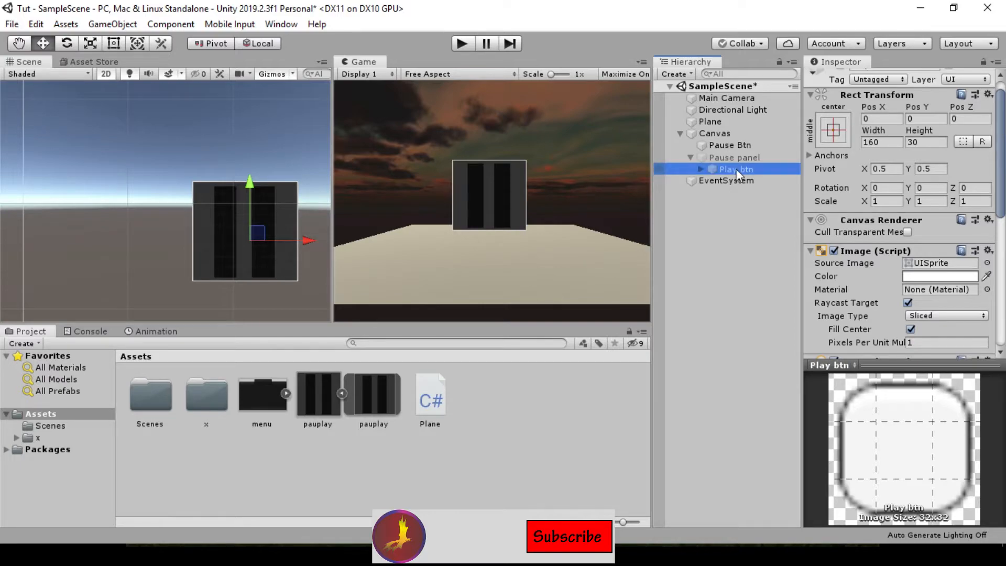
Step: Delete Play btn's child object and collapse the pauplay asset in the Assets folder
{"action": "left_click", "coordinate": [701, 166]}
{"action": "left_click", "coordinate": [724, 181]}
{"action": "key", "text": "Delete"}
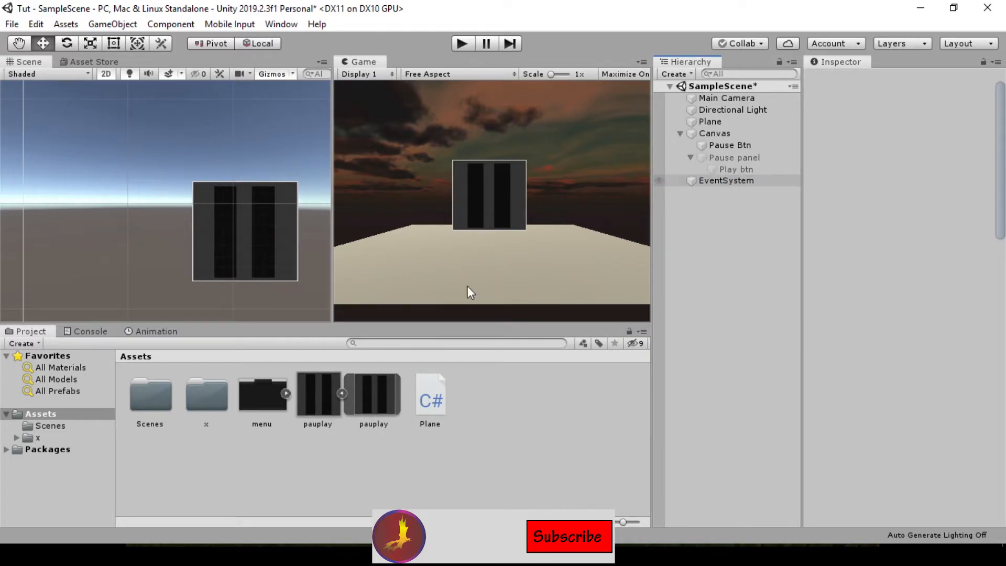
{"action": "left_click", "coordinate": [342, 392]}
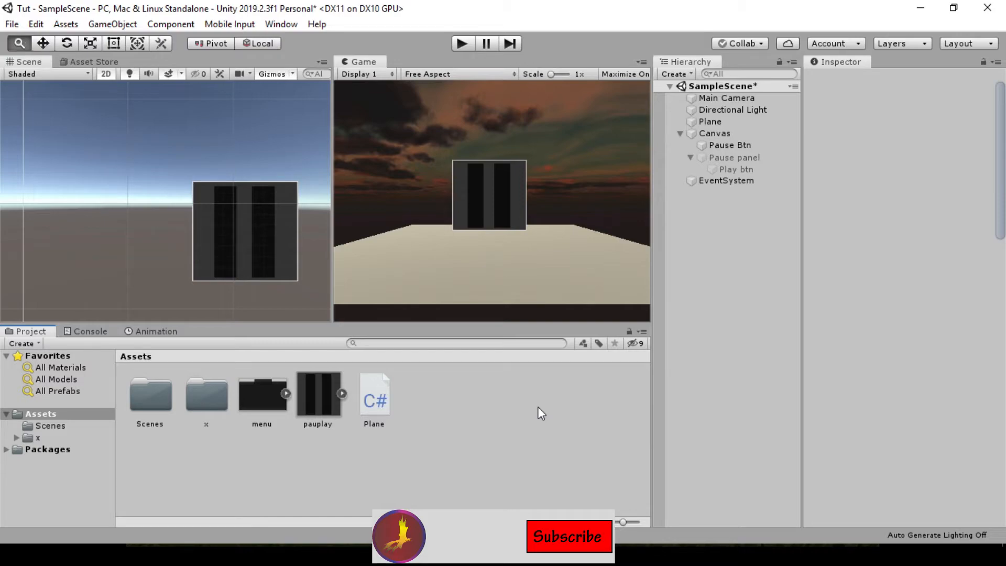
Step: Switch to Photoshop and, in pauplay.psd, show Layer 4 and hide Layer 1 copy to reveal the play triangle
{"action": "key", "text": "alt+Tab"}
{"action": "key", "text": "alt+shift+Tab"}
{"action": "key", "text": "alt+shift+Tab"}
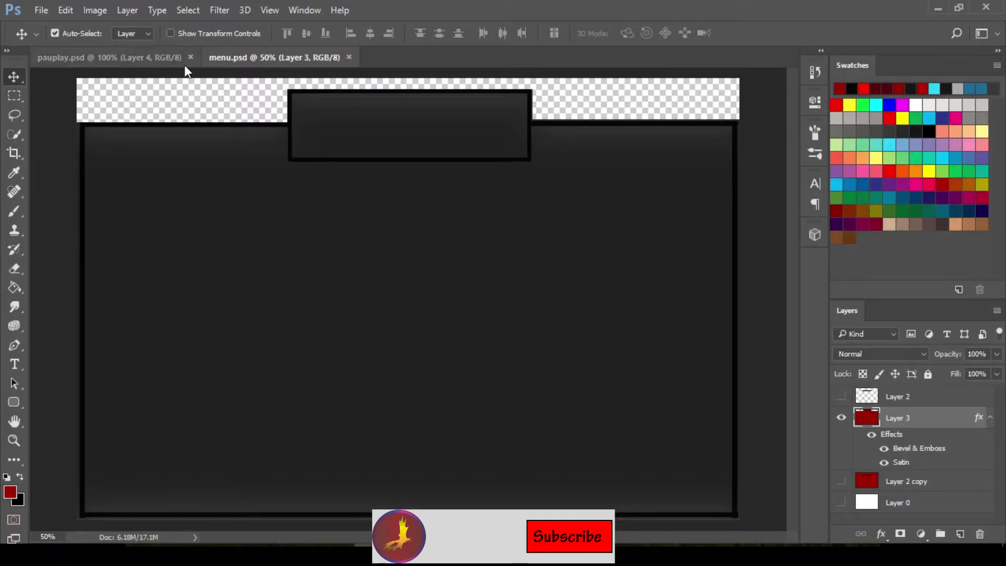
{"action": "left_click", "coordinate": [142, 57]}
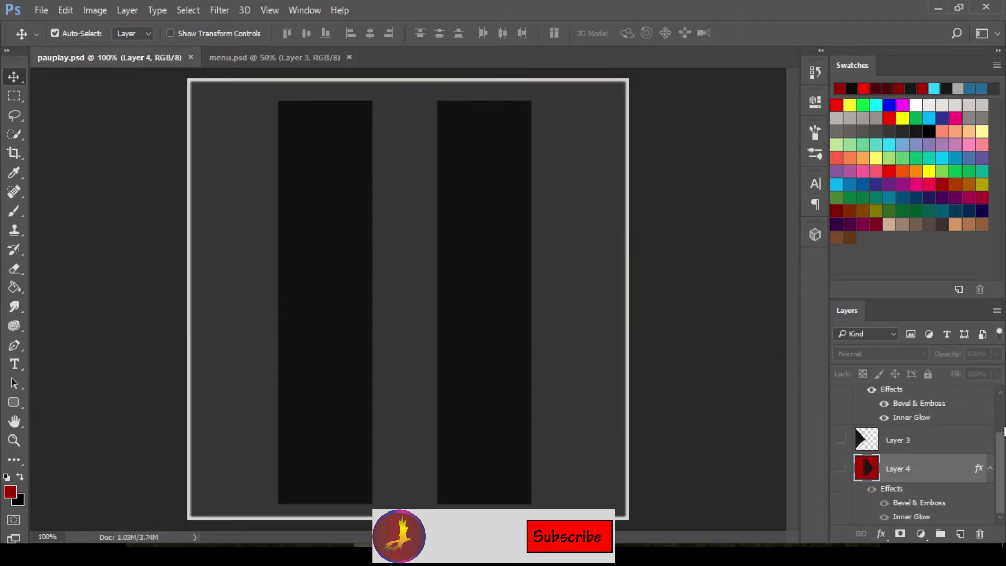
{"action": "left_click", "coordinate": [841, 468]}
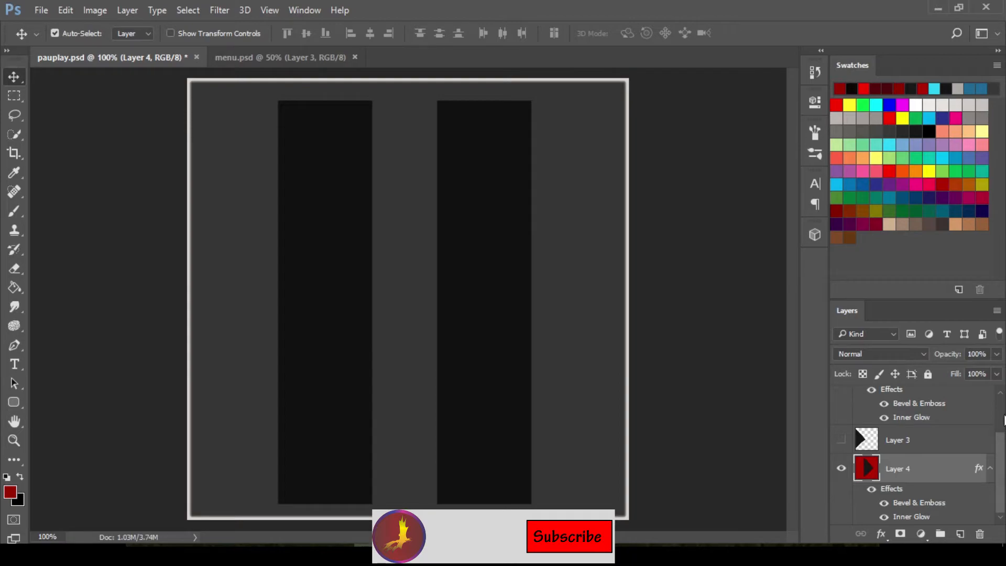
{"action": "scroll", "coordinate": [1003, 419], "scroll_direction": "up", "scroll_amount": 2}
{"action": "left_click", "coordinate": [842, 429]}
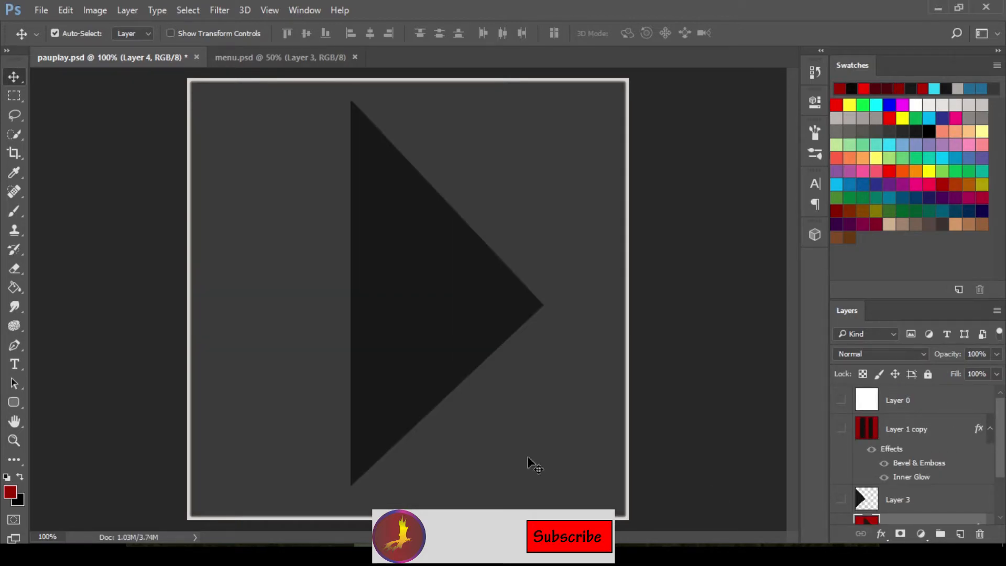
Step: Save pauplay.psd with the play triangle showing and return to Unity
{"action": "key", "text": "ctrl"}
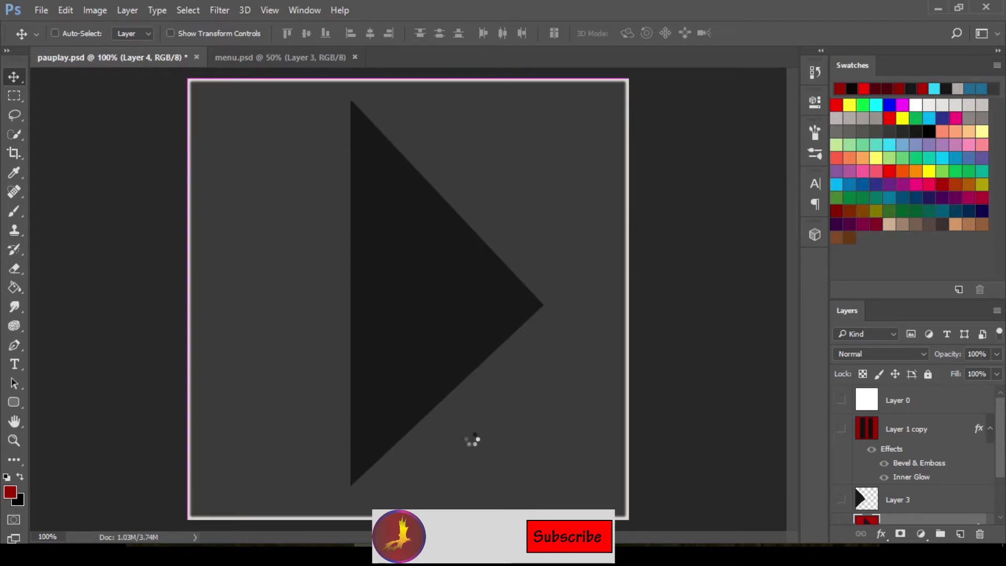
{"action": "key", "text": "ctrl+s"}
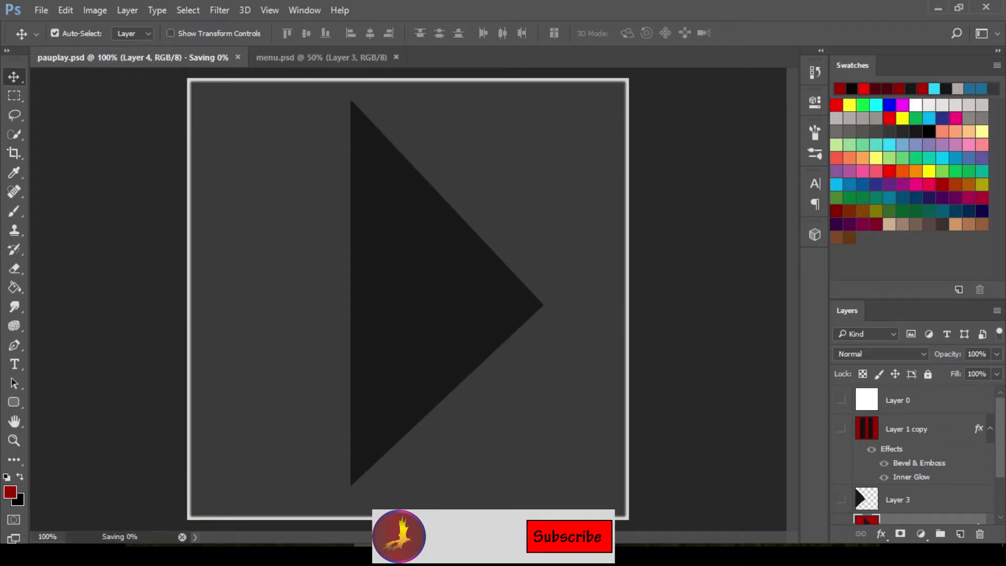
{"action": "key", "text": "alt+Tab"}
{"action": "key", "text": "alt+Tab"}
{"action": "key", "text": "alt+Tab"}
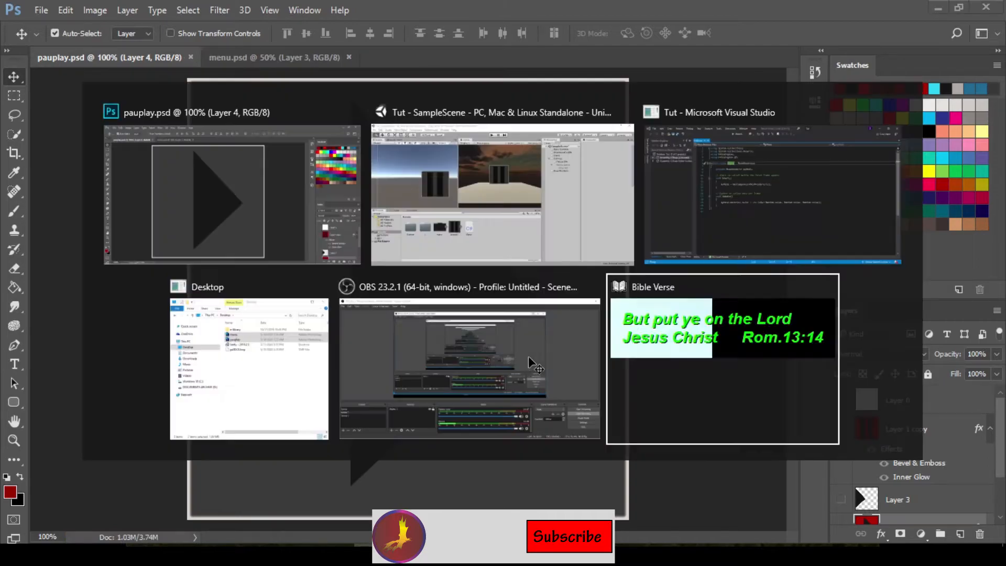
{"action": "key", "text": "alt+shift+Tab"}
{"action": "key", "text": "alt+shift+Tab"}
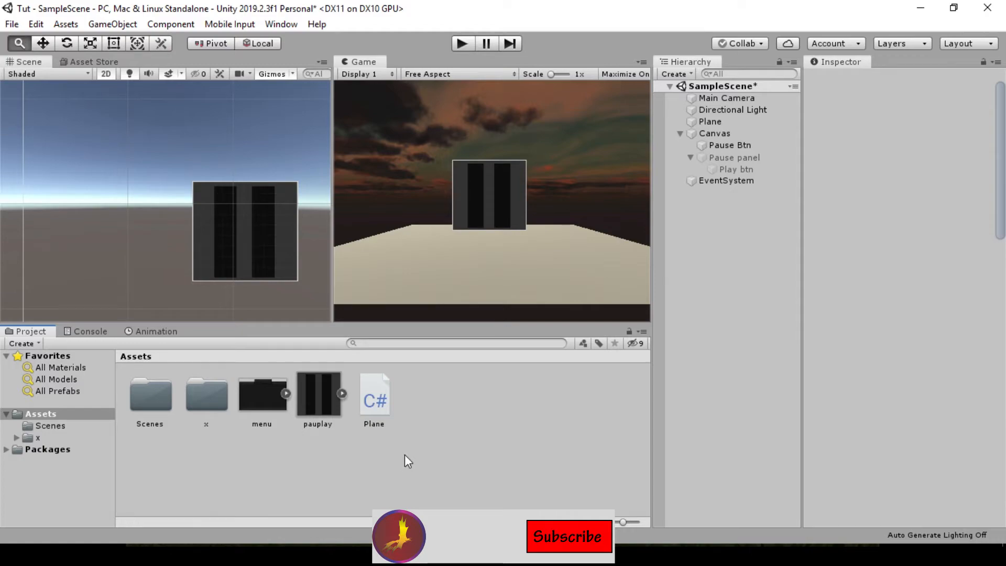
Step: Switch to the Desktop folder in File Explorer and import the updated pauplay file into Unity's Assets folder
{"action": "key", "text": "alt+Tab"}
{"action": "key", "text": "alt+Tab"}
{"action": "key", "text": "alt+Tab"}
{"action": "key", "text": "alt+Tab"}
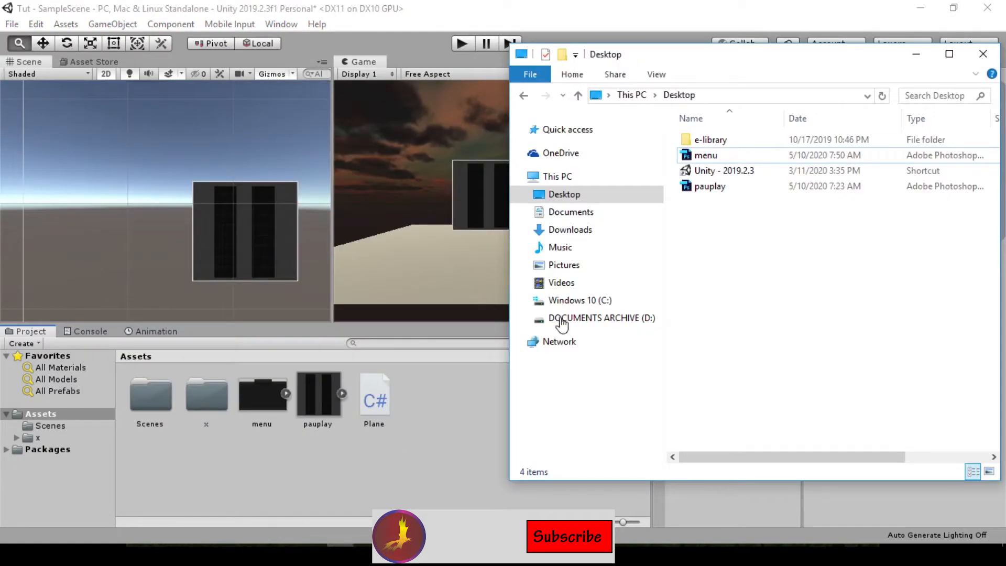
{"action": "left_click_drag", "start_coordinate": [733, 190], "coordinate": [467, 394]}
{"action": "left_click", "coordinate": [802, 306]}
{"action": "left_click", "coordinate": [771, 190]}
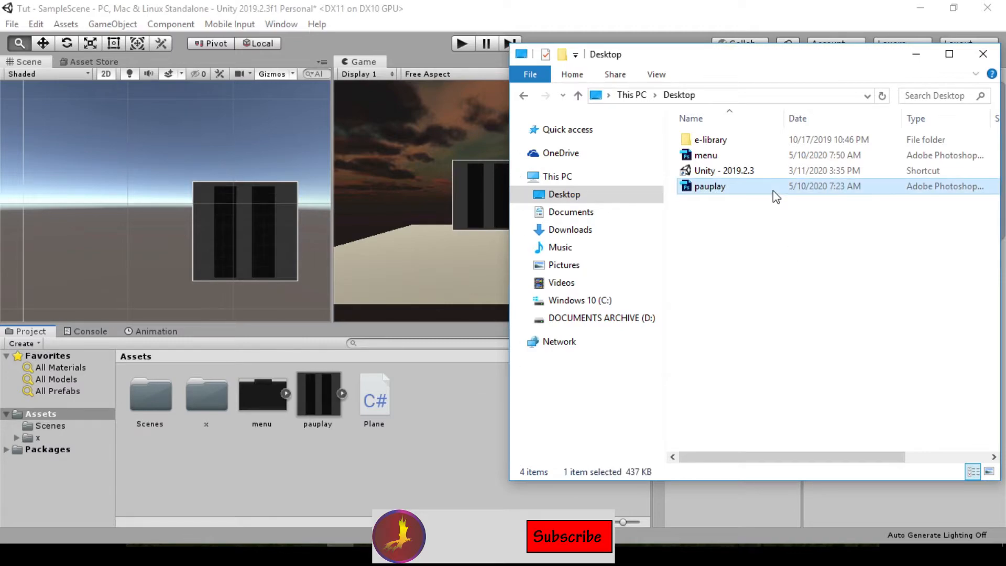
{"action": "left_click_drag", "start_coordinate": [772, 190], "coordinate": [426, 449]}
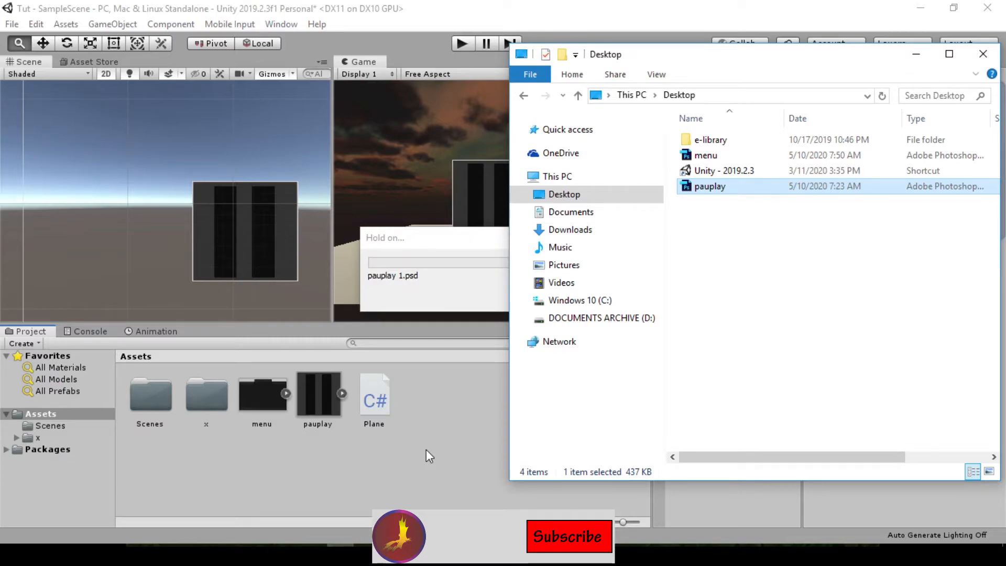
Step: Set the texture type of the pauplay 1 asset to Sprite (2D and UI) and apply the import settings
{"action": "left_click", "coordinate": [371, 393]}
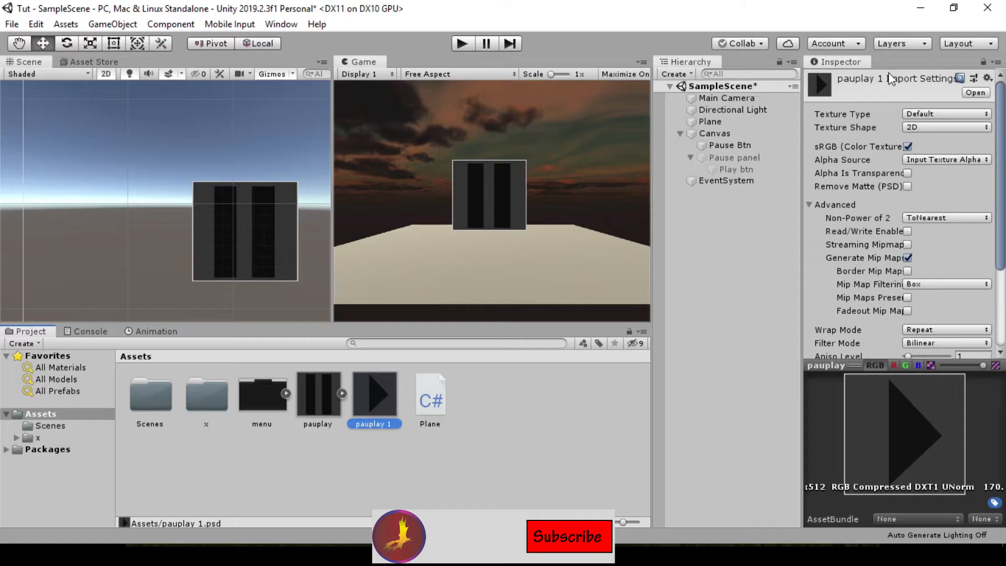
{"action": "left_click", "coordinate": [916, 114]}
{"action": "left_click", "coordinate": [886, 179]}
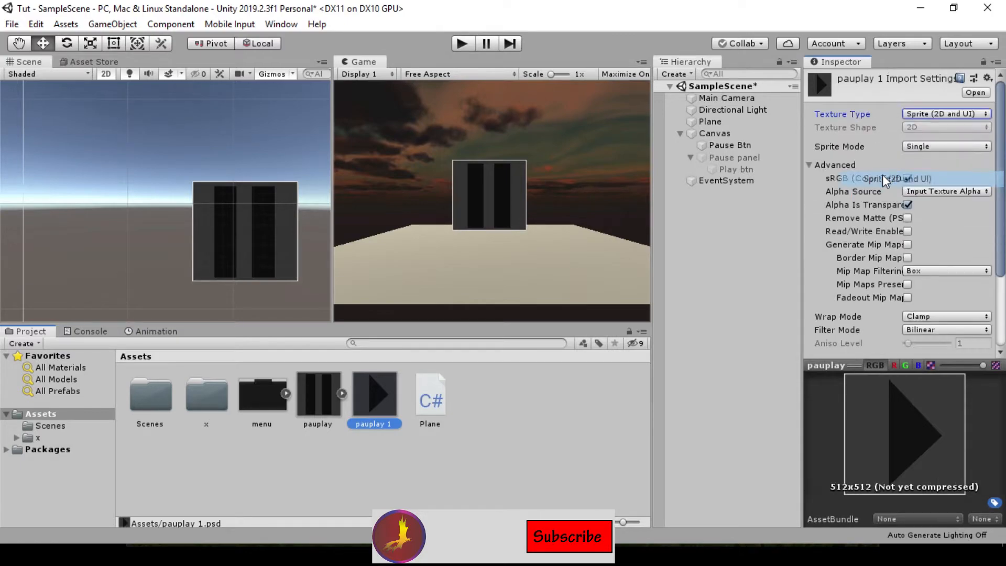
{"action": "scroll", "coordinate": [859, 194], "scroll_direction": "down", "scroll_amount": 4}
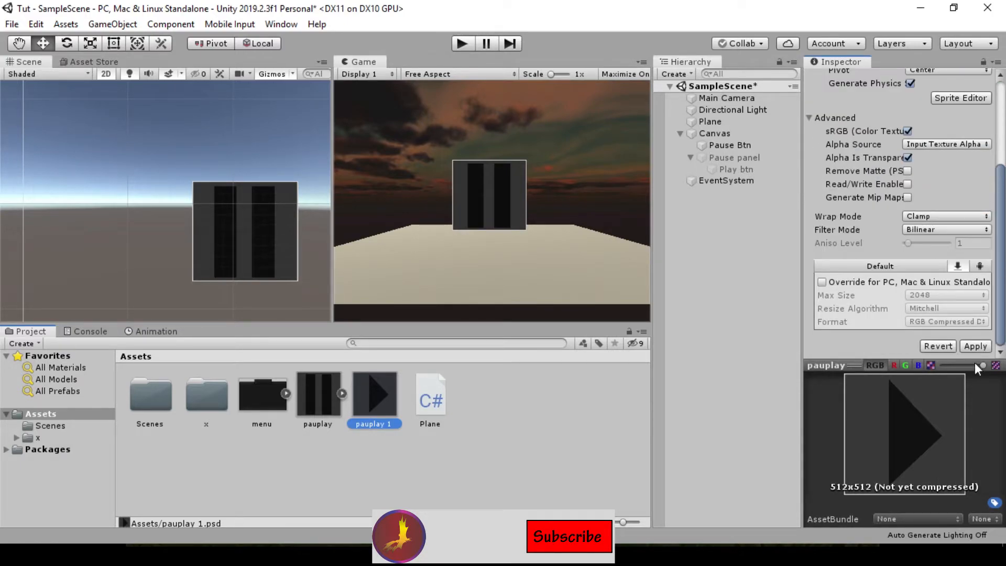
{"action": "left_click", "coordinate": [976, 347]}
Step: Assign the pauplay 1 sprite as the source image of Play btn
{"action": "left_click", "coordinate": [733, 169]}
{"action": "left_click", "coordinate": [397, 393]}
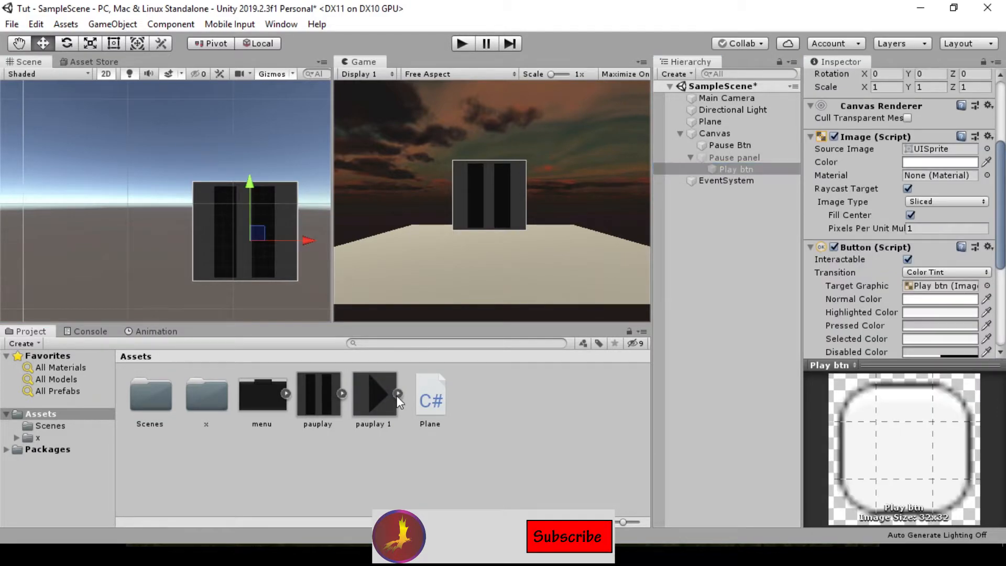
{"action": "left_click_drag", "start_coordinate": [422, 393], "coordinate": [931, 154]}
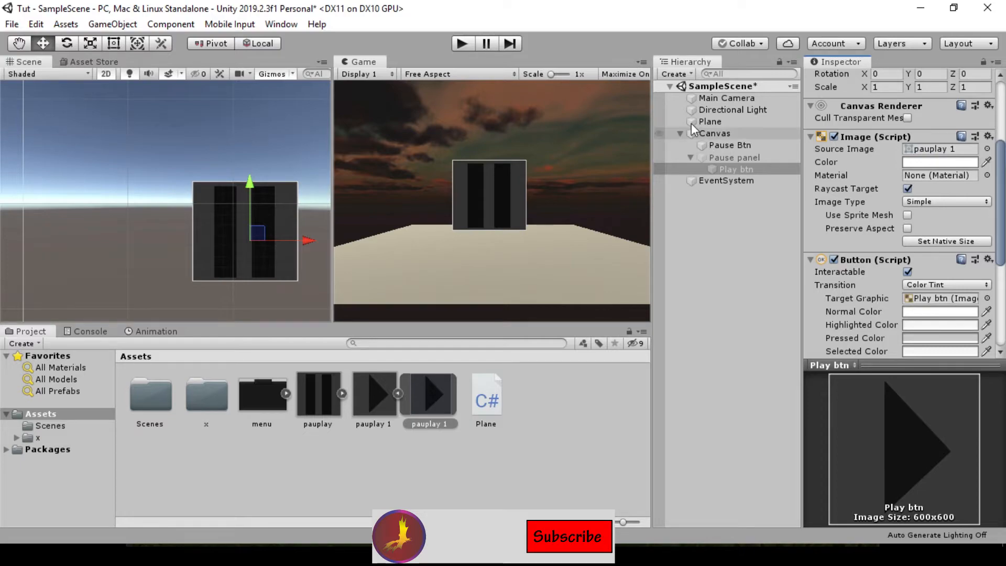
Step: Activate the Pause panel object in the scene
{"action": "left_click", "coordinate": [733, 158]}
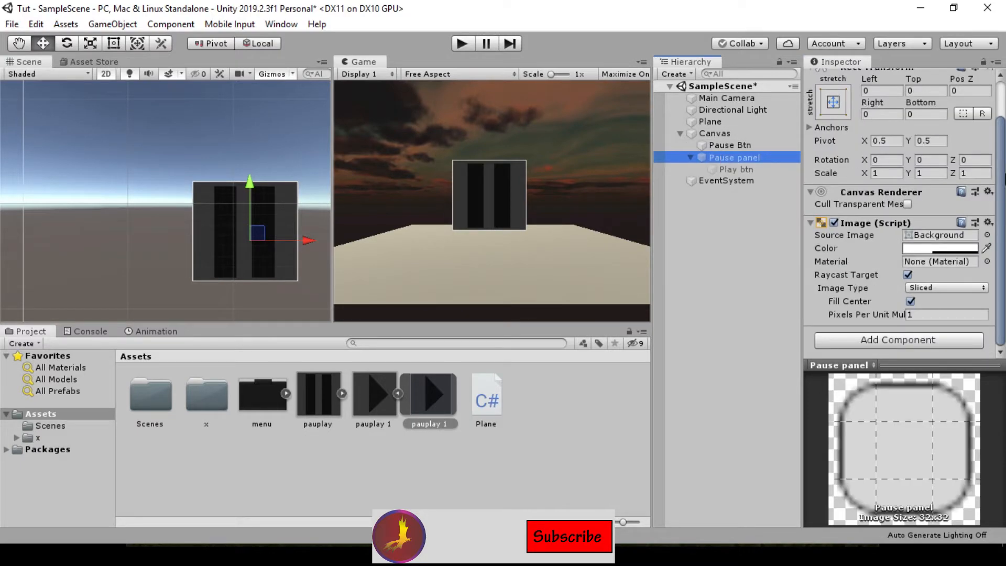
{"action": "scroll", "coordinate": [927, 141], "scroll_direction": "up", "scroll_amount": 2}
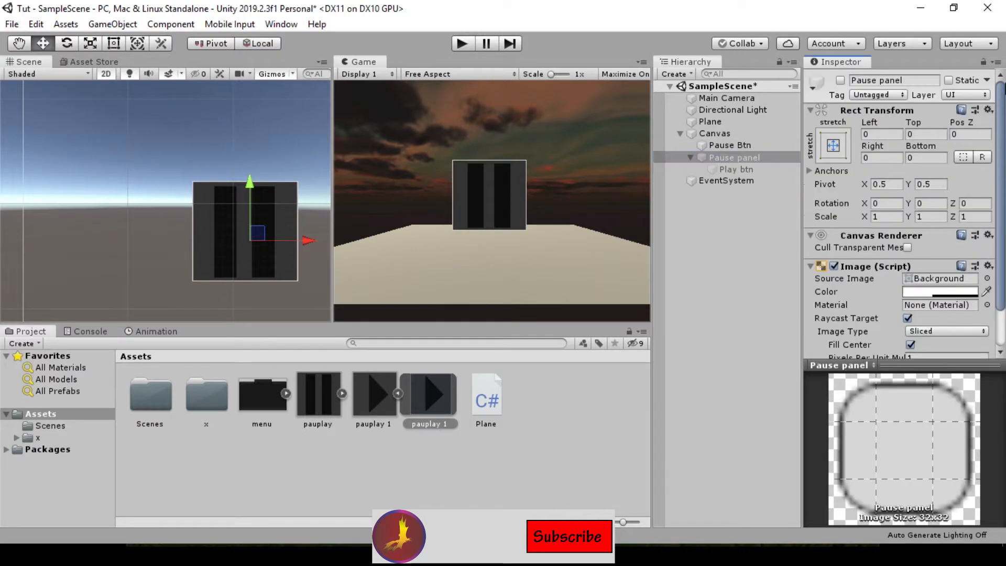
{"action": "left_click", "coordinate": [840, 81]}
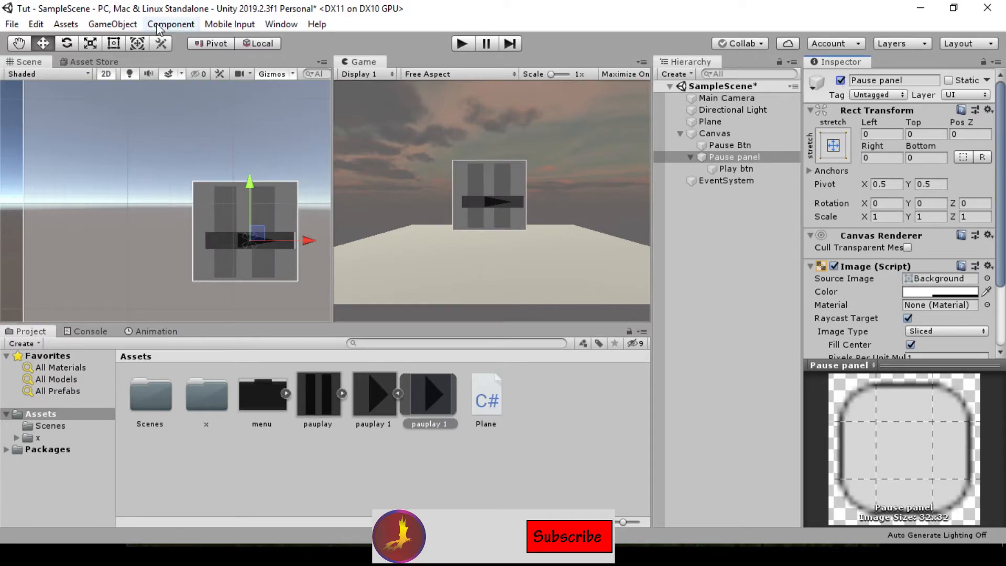
Step: Resize Play btn with the Rect tool to about 152 wide and 146 high, covering most of the pause button
{"action": "left_click", "coordinate": [731, 169]}
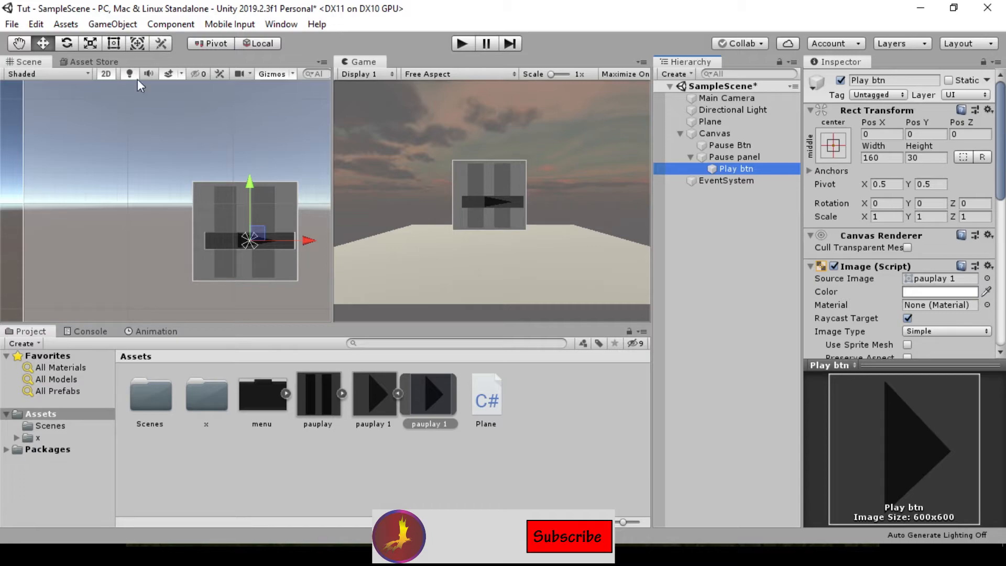
{"action": "left_click", "coordinate": [108, 43]}
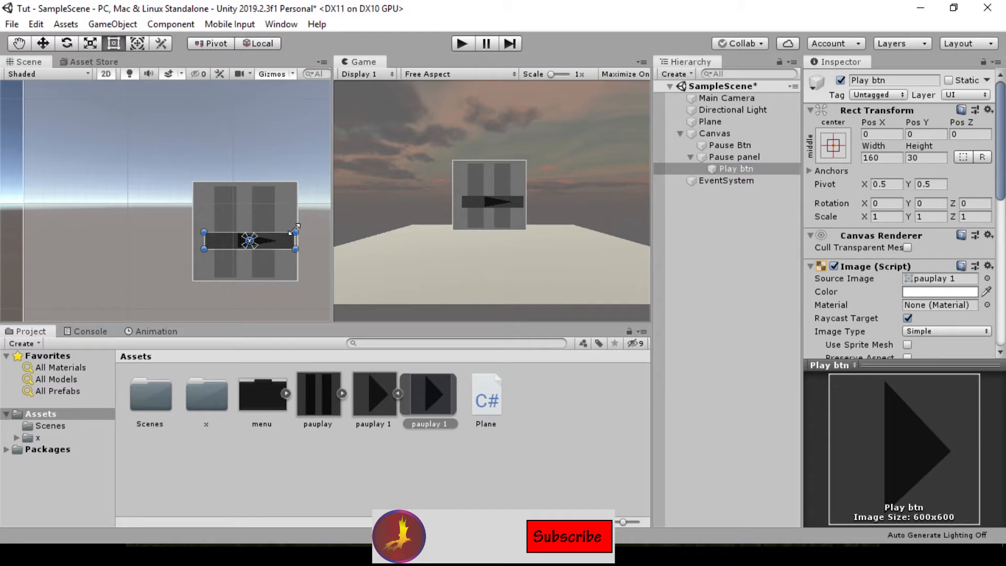
{"action": "left_click_drag", "start_coordinate": [290, 212], "coordinate": [289, 196]}
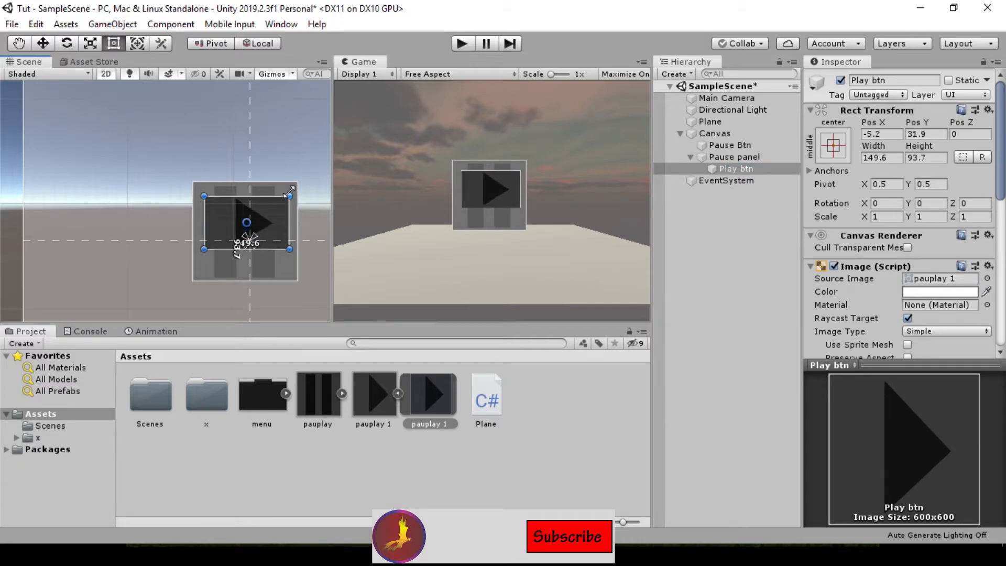
{"action": "left_click_drag", "start_coordinate": [289, 248], "coordinate": [292, 280]}
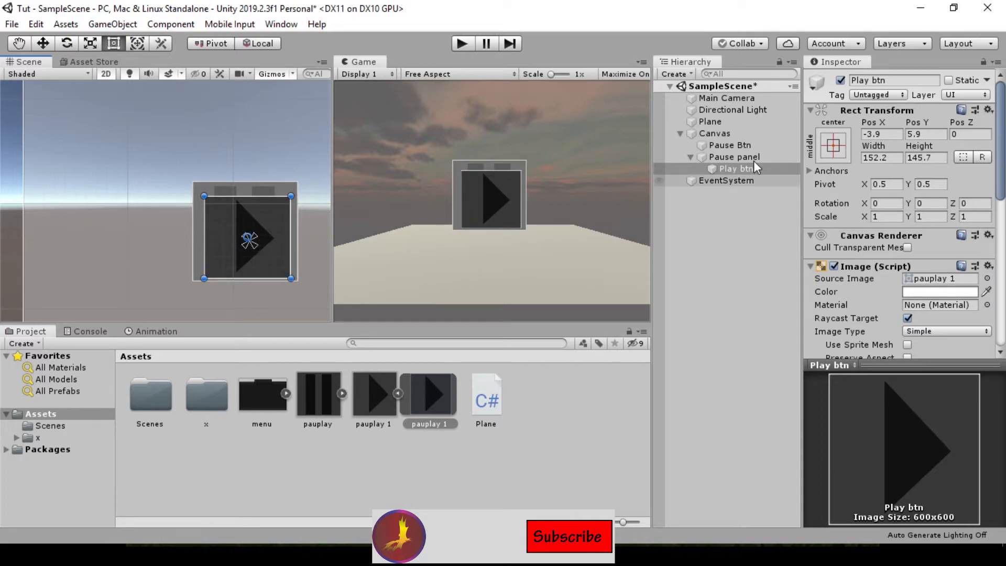
Step: Add a UI Image as a child of Pause panel and place it before Play btn in the hierarchy
{"action": "left_click", "coordinate": [737, 156]}
{"action": "right_click", "coordinate": [737, 157]}
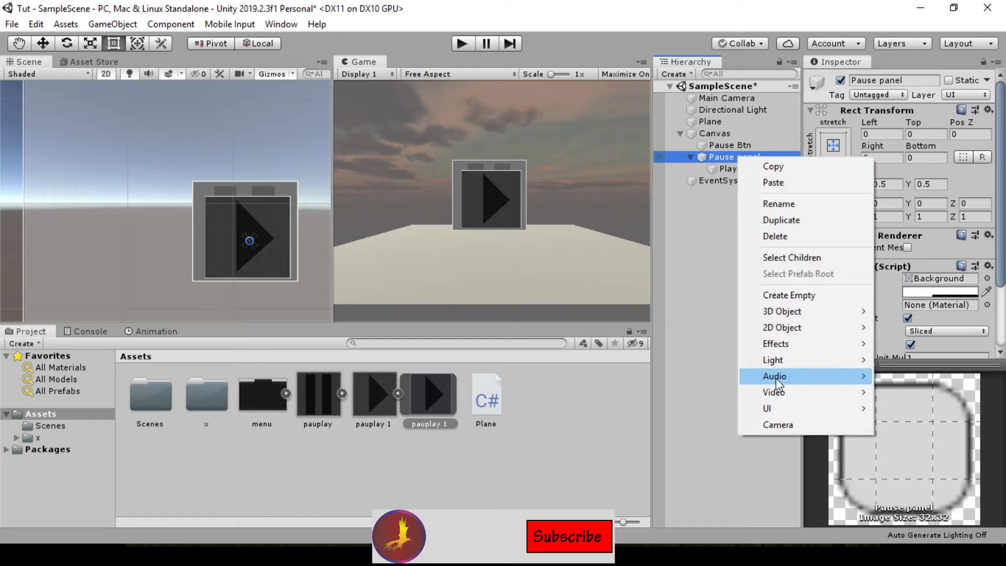
{"action": "mouse_move", "coordinate": [769, 411]}
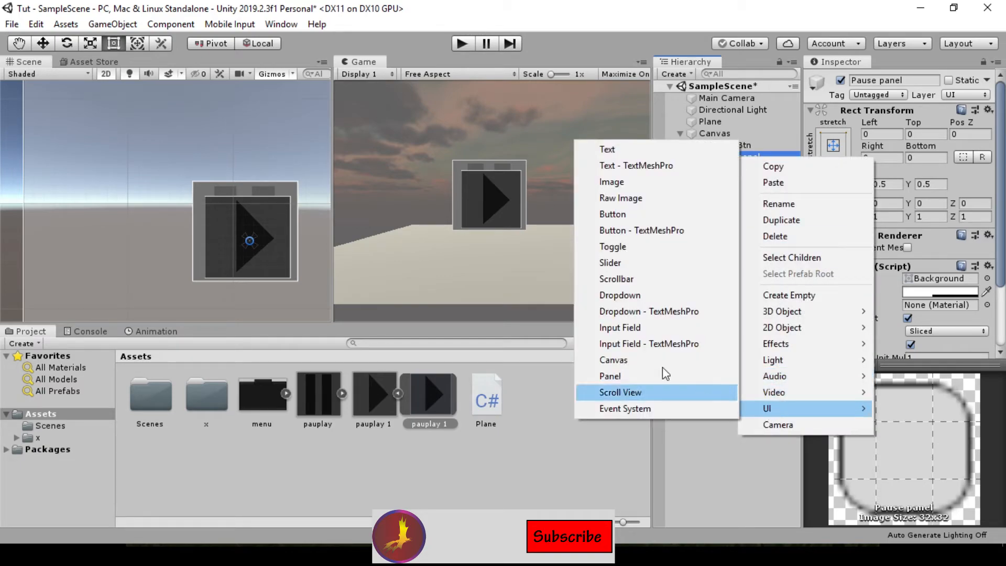
{"action": "left_click", "coordinate": [656, 184]}
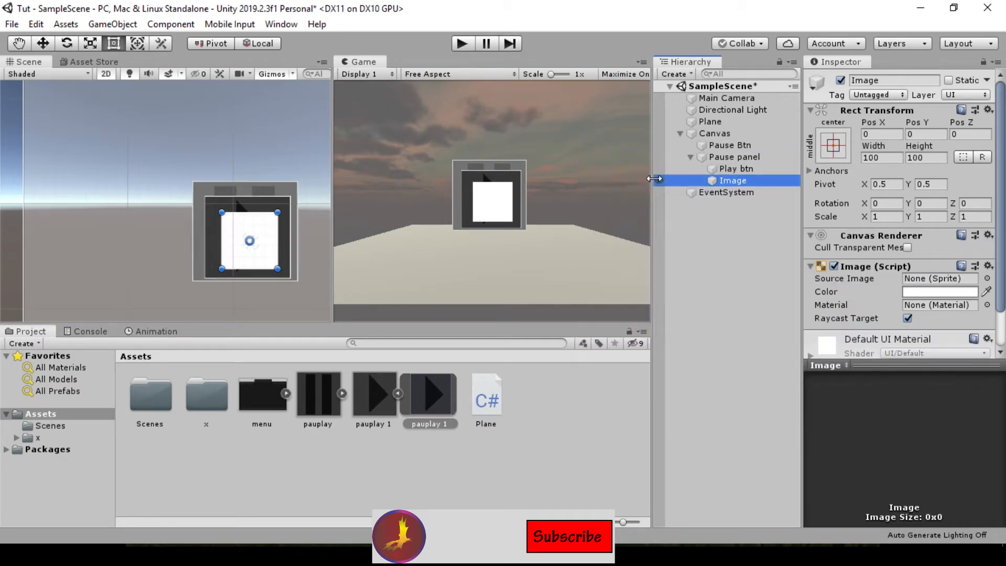
{"action": "left_click_drag", "start_coordinate": [748, 182], "coordinate": [757, 165]}
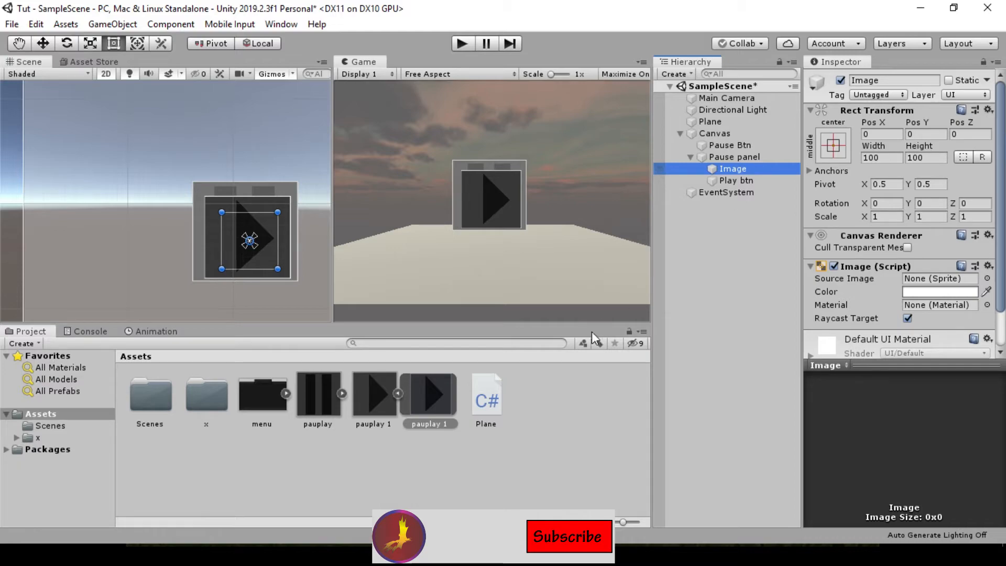
Step: Assign the menu sprite to the new Image and enlarge it to cover most of the Pause panel behind Play btn
{"action": "left_click", "coordinate": [286, 392]}
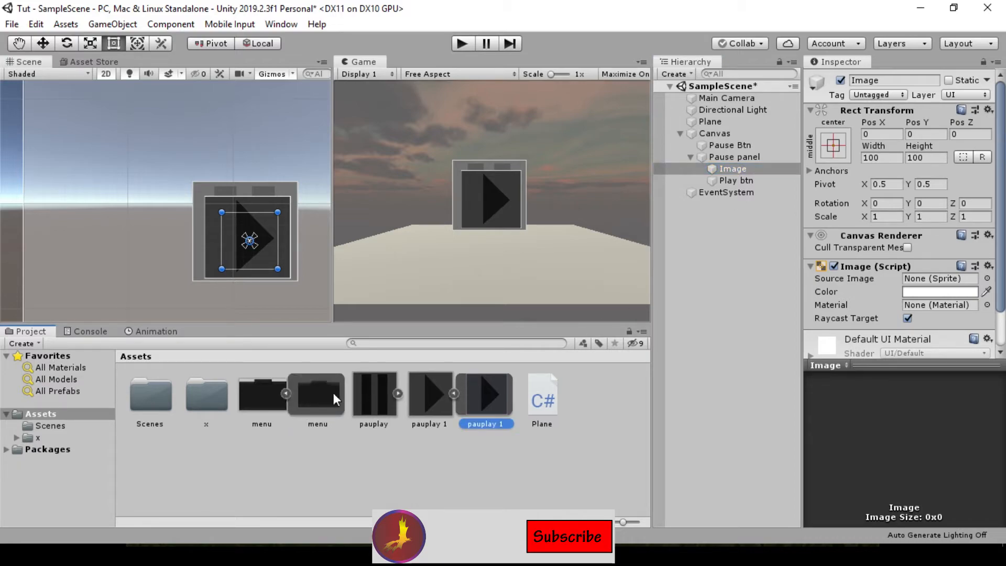
{"action": "left_click_drag", "start_coordinate": [333, 392], "coordinate": [919, 282]}
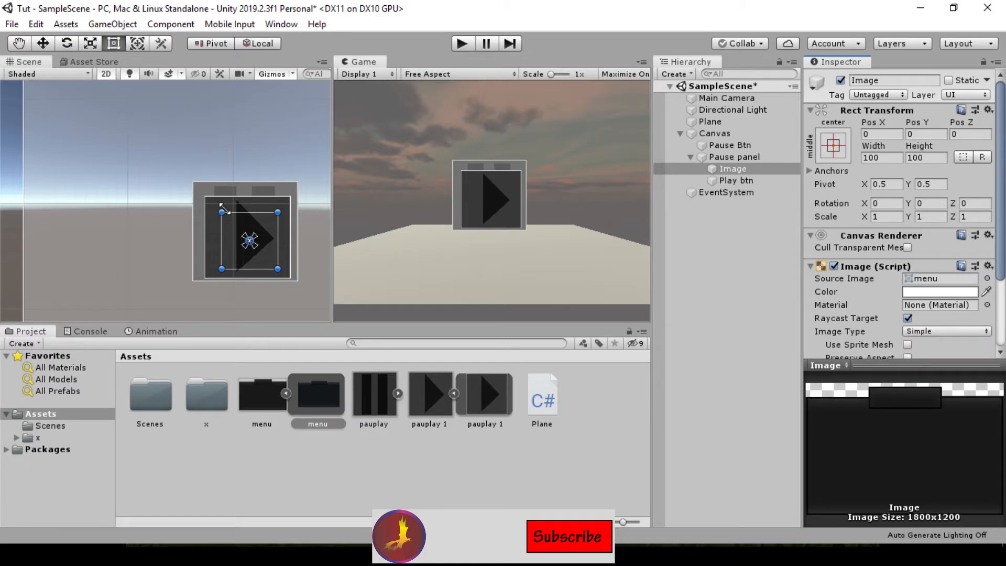
{"action": "left_click_drag", "start_coordinate": [222, 211], "coordinate": [21, 87]}
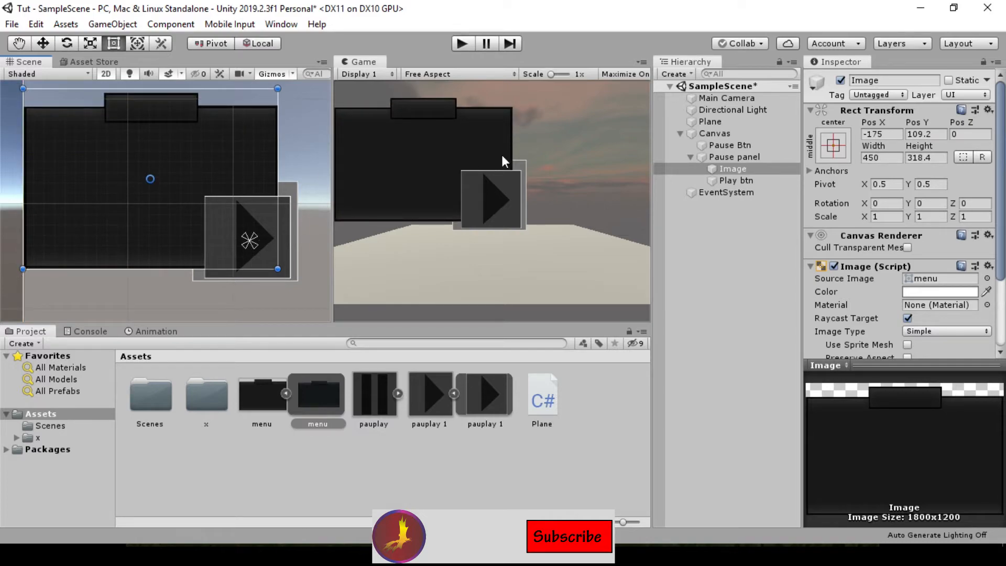
{"action": "double_click", "coordinate": [724, 168]}
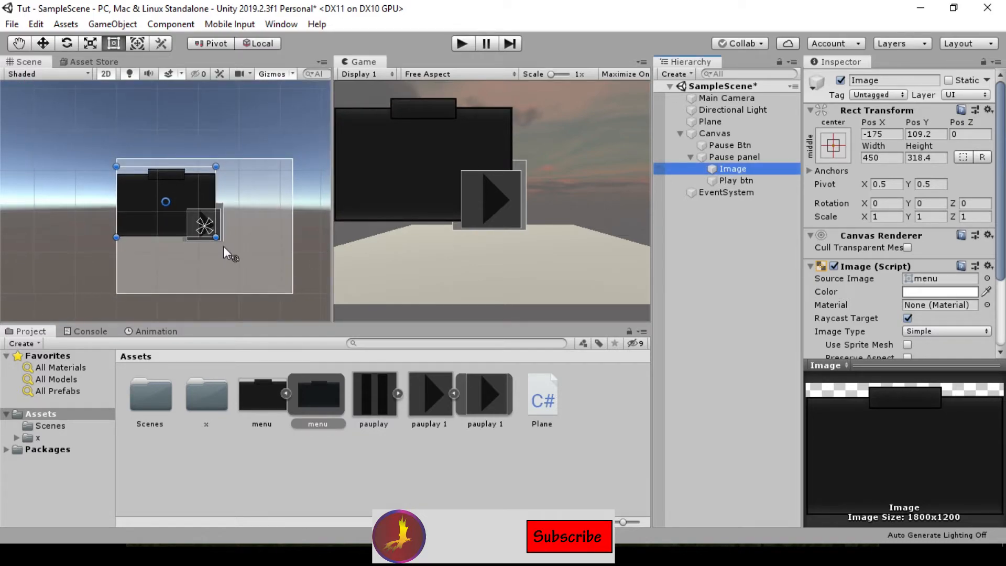
{"action": "left_click_drag", "start_coordinate": [215, 236], "coordinate": [237, 257]}
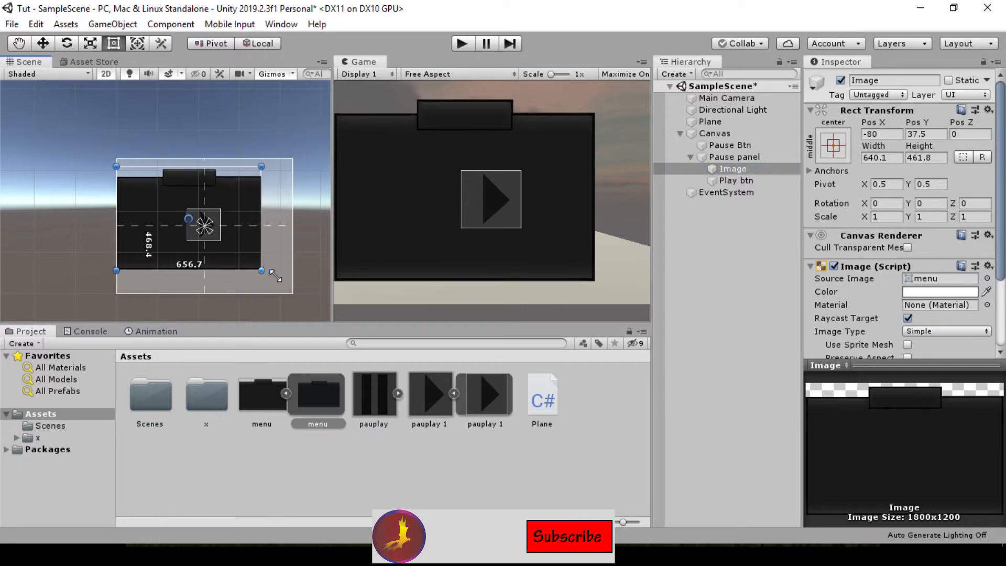